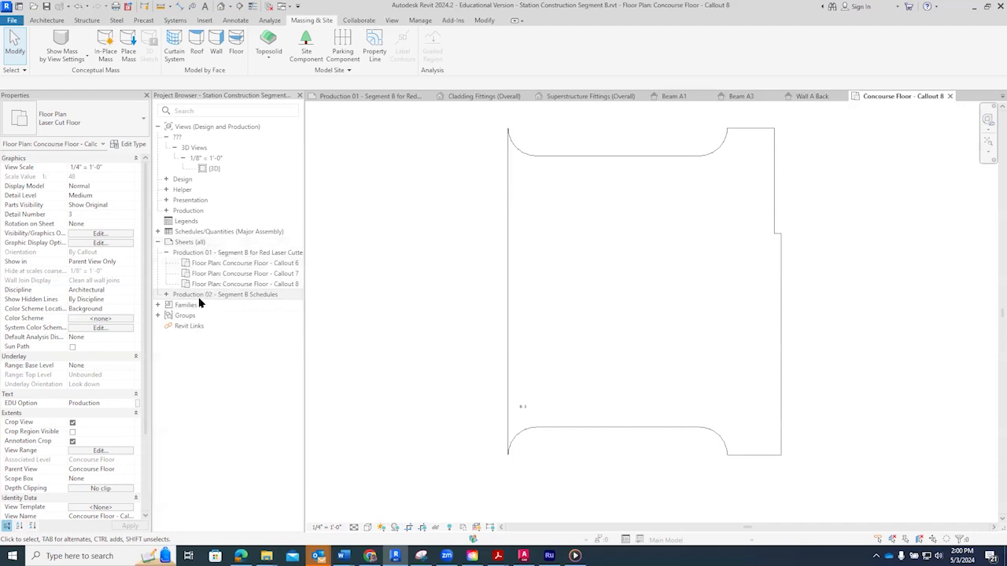
Create a new sheet using the 23.5 x 35.5 Red Laser Cutter titleblock
{"action": "left_click", "coordinate": [189, 243]}
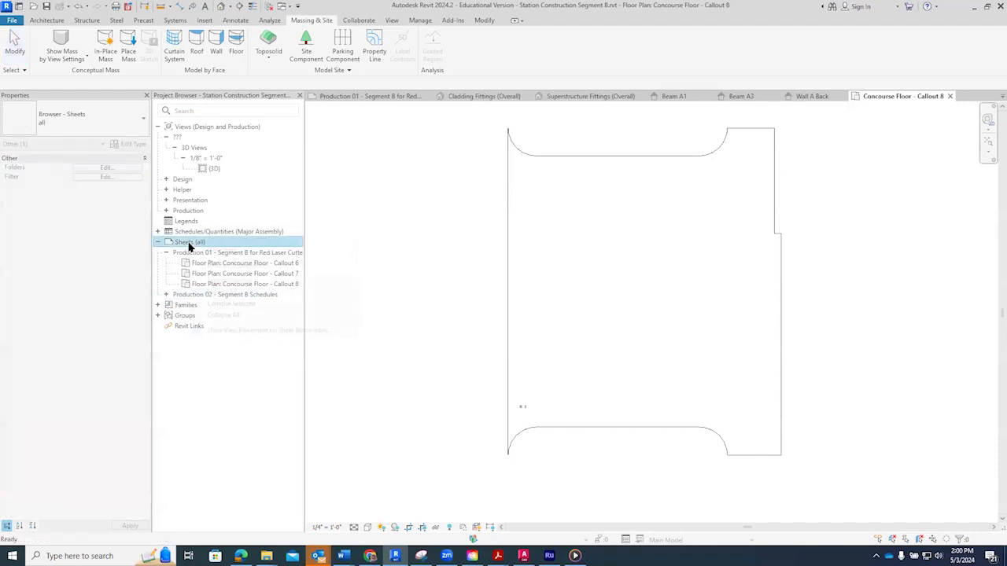
{"action": "right_click", "coordinate": [189, 246]}
{"action": "left_click", "coordinate": [198, 252]}
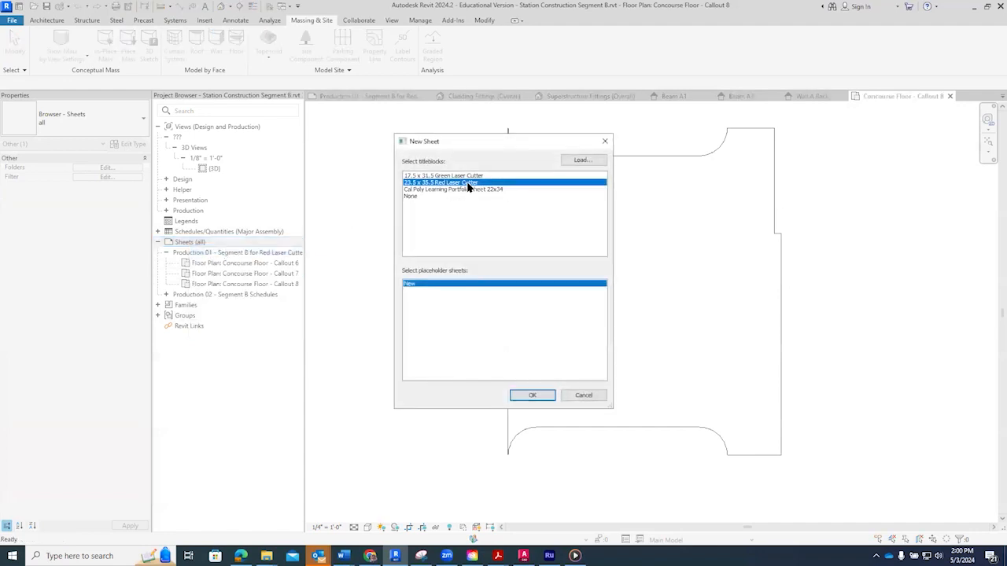
{"action": "left_click", "coordinate": [540, 396]}
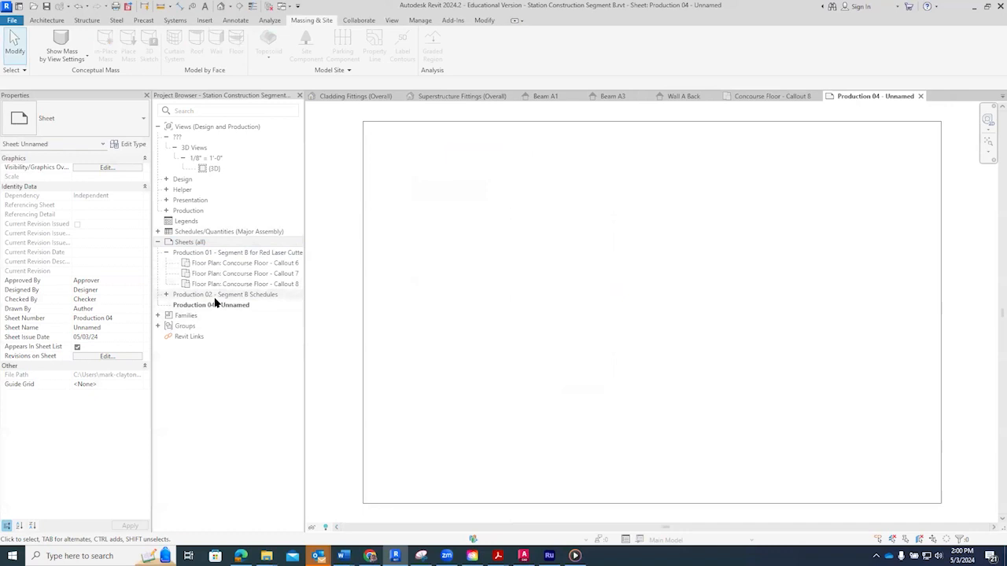
Name the new sheet Segment B for Laser Cut 02
{"action": "left_click", "coordinate": [221, 305]}
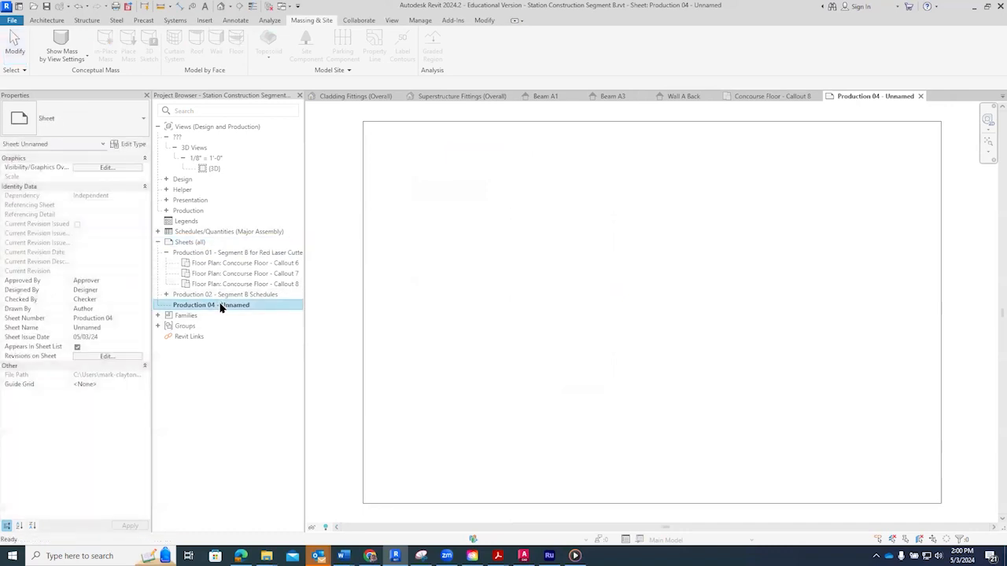
{"action": "left_click", "coordinate": [86, 328]}
{"action": "double_click", "coordinate": [86, 328]}
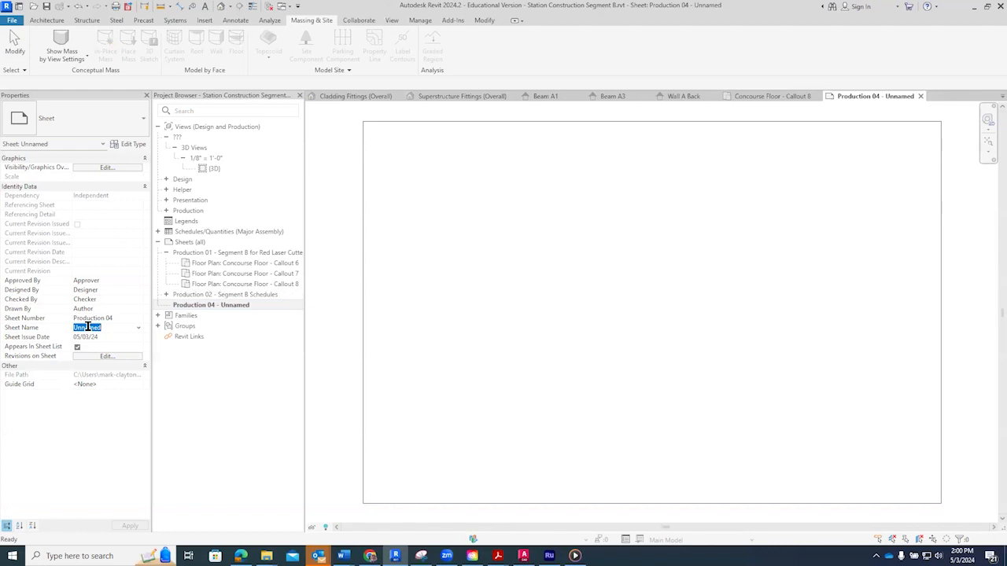
{"action": "type", "text": "Segment"}
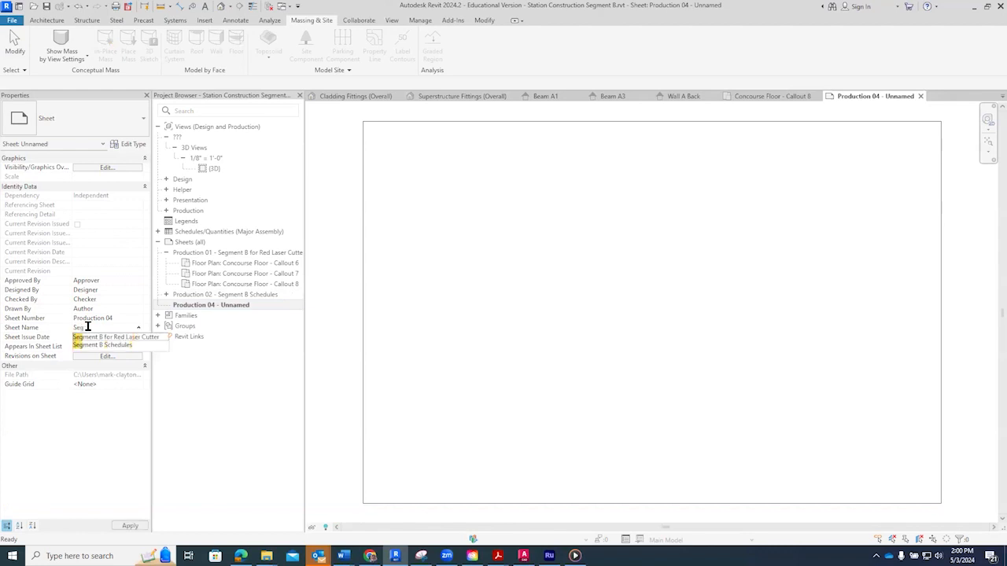
{"action": "type", "text": " B for Laser Cut 02"}
{"action": "key", "text": "Return"}
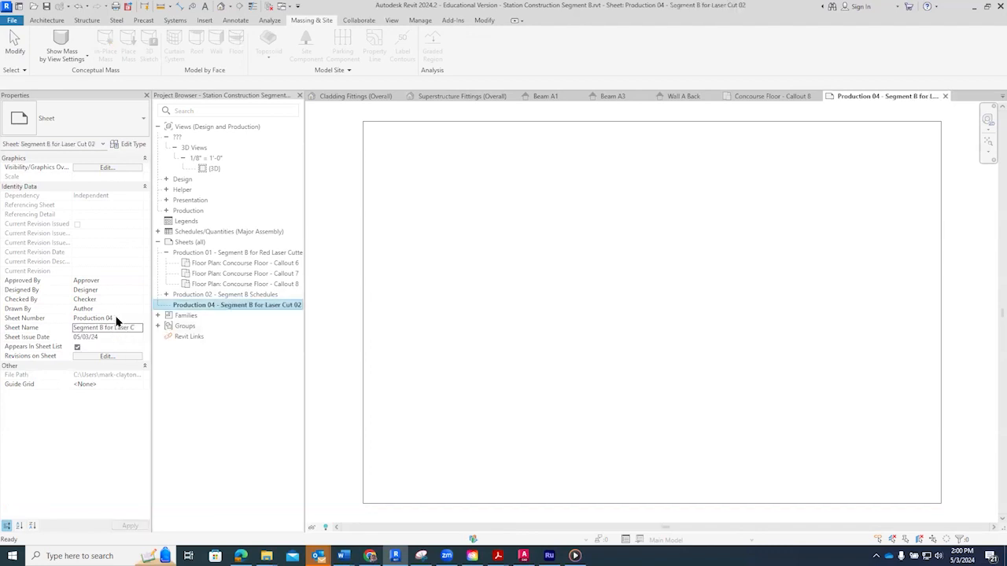
Set the new sheet's number to Production 03 and check its title block's size properties
{"action": "left_click", "coordinate": [116, 319]}
{"action": "type", "text": "3"}
{"action": "key", "text": "Return"}
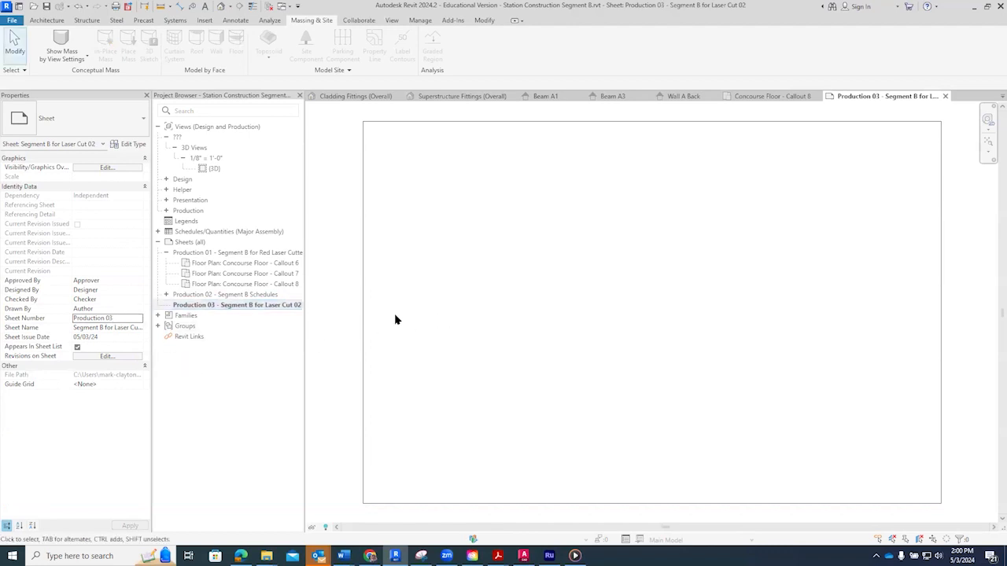
{"action": "left_click", "coordinate": [454, 126]}
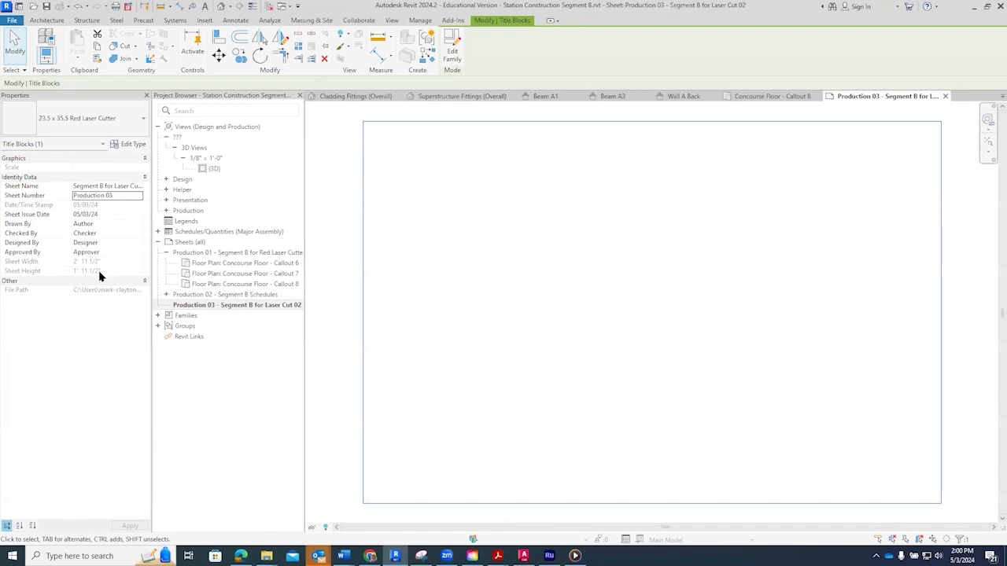
{"action": "left_click", "coordinate": [445, 220]}
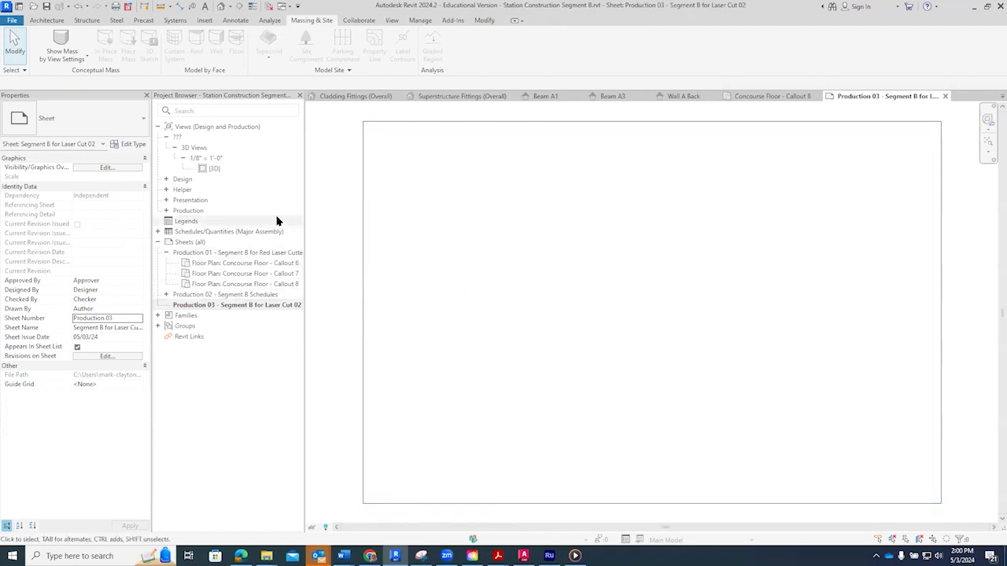
Expand the Production views in the project browser and collapse the Canopy Members, 3D Print Superstructure and 3D Print Cladding groups
{"action": "left_click", "coordinate": [166, 210]}
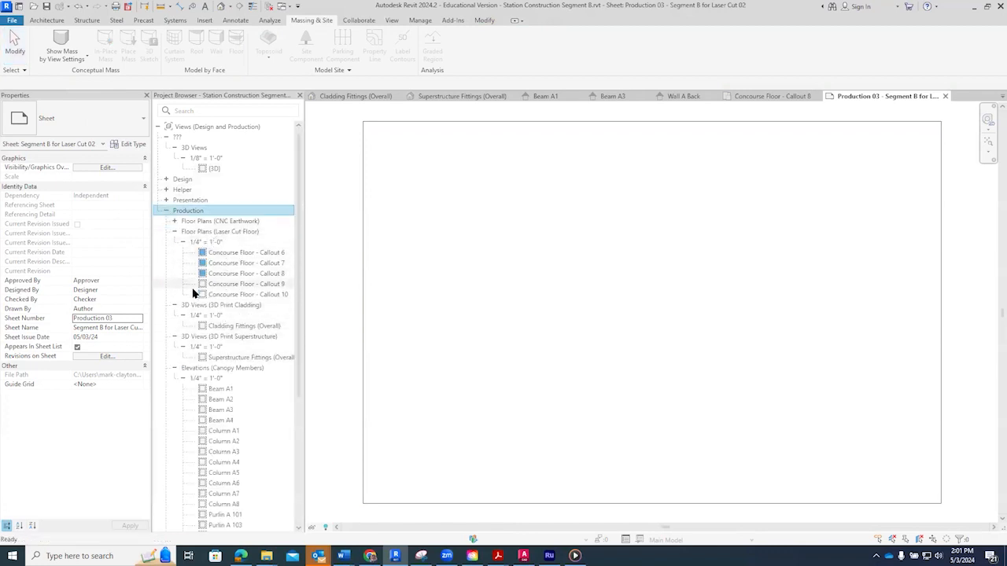
{"action": "left_click", "coordinate": [173, 368]}
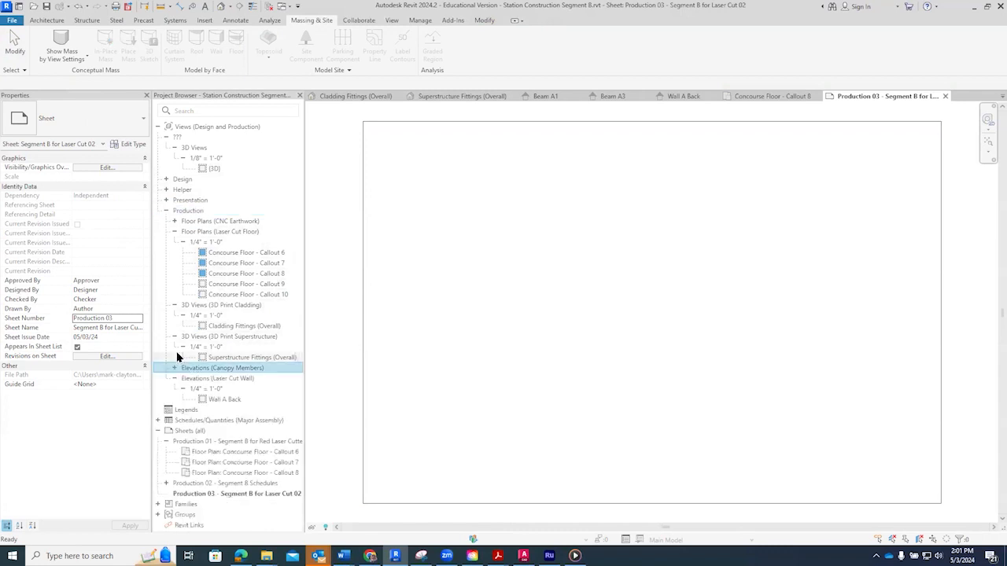
{"action": "left_click", "coordinate": [175, 336]}
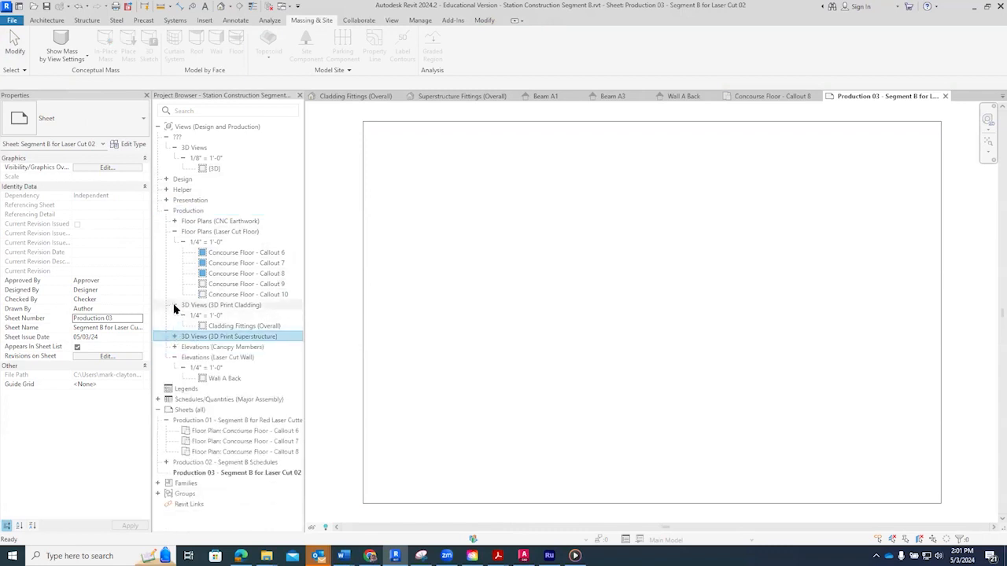
{"action": "left_click", "coordinate": [175, 304]}
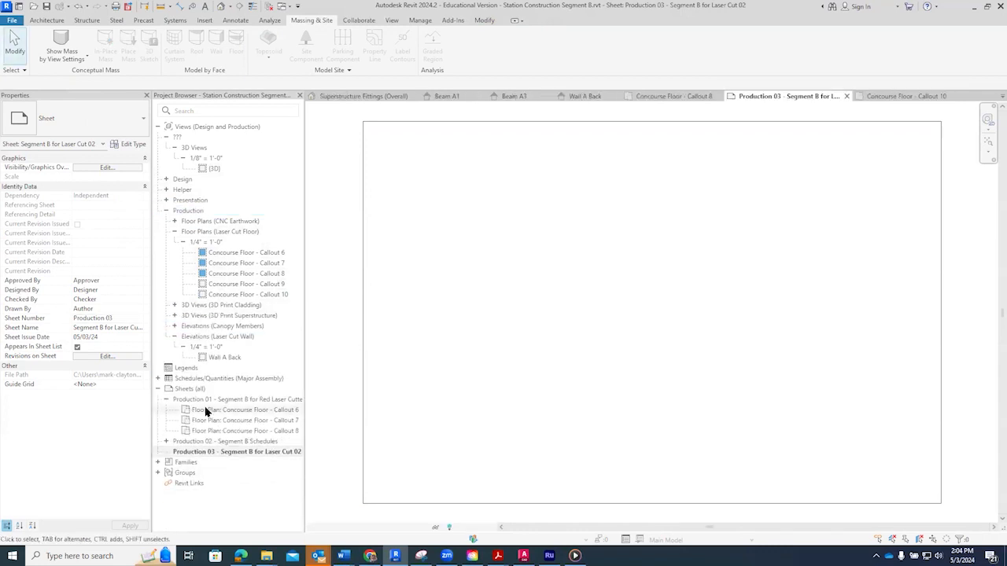
Place the Concourse Floor - Callout 9 view on the upper left part of the Production 03 sheet
{"action": "left_click", "coordinate": [364, 267]}
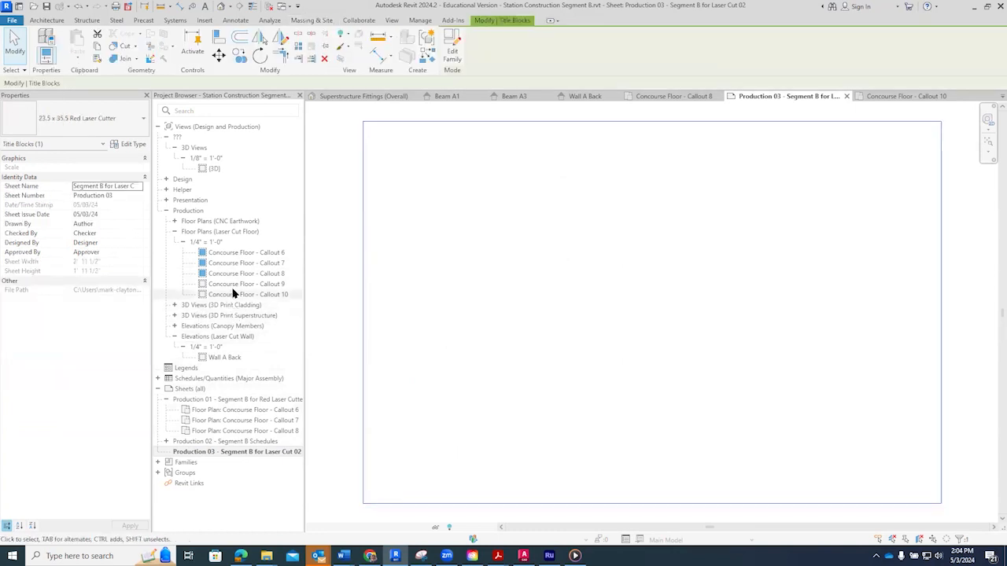
{"action": "left_click", "coordinate": [223, 295]}
{"action": "left_click_drag", "start_coordinate": [219, 288], "coordinate": [485, 280]}
{"action": "left_click", "coordinate": [480, 254]}
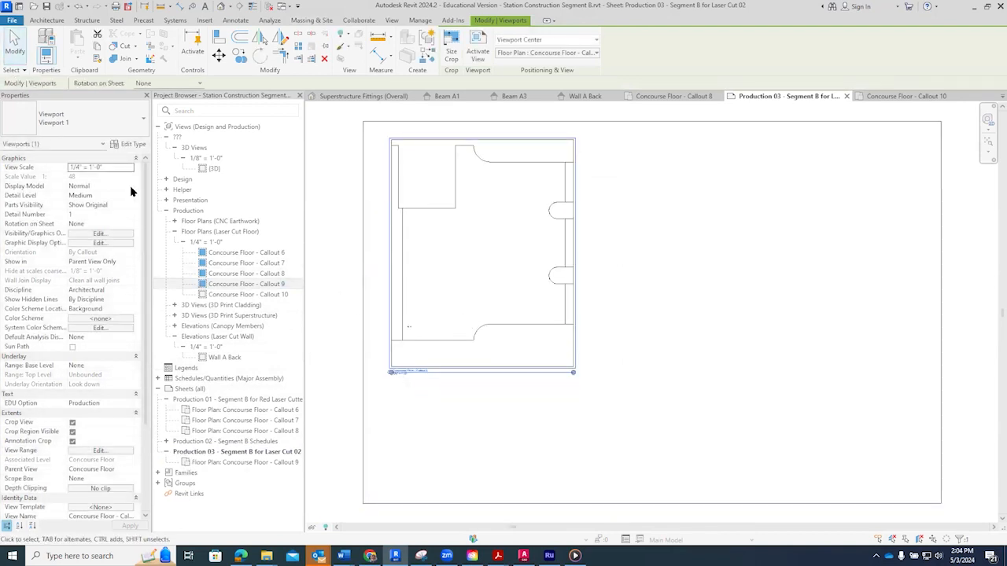
Place the Concourse Floor - Callout 10 view just right of Callout 9, aligned with it horizontally
{"action": "left_click", "coordinate": [249, 294]}
{"action": "left_click_drag", "start_coordinate": [233, 297], "coordinate": [706, 273]}
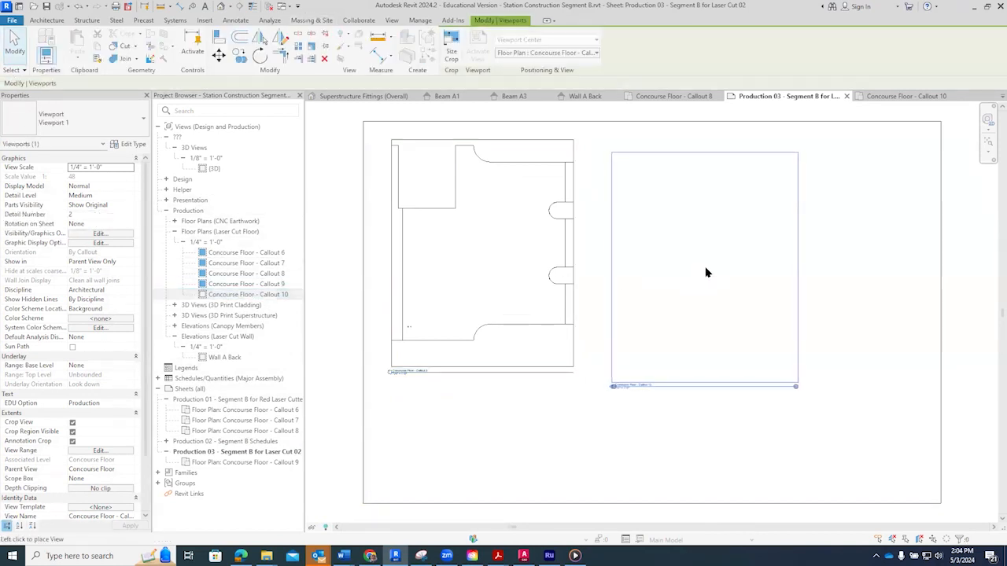
{"action": "left_click", "coordinate": [674, 255]}
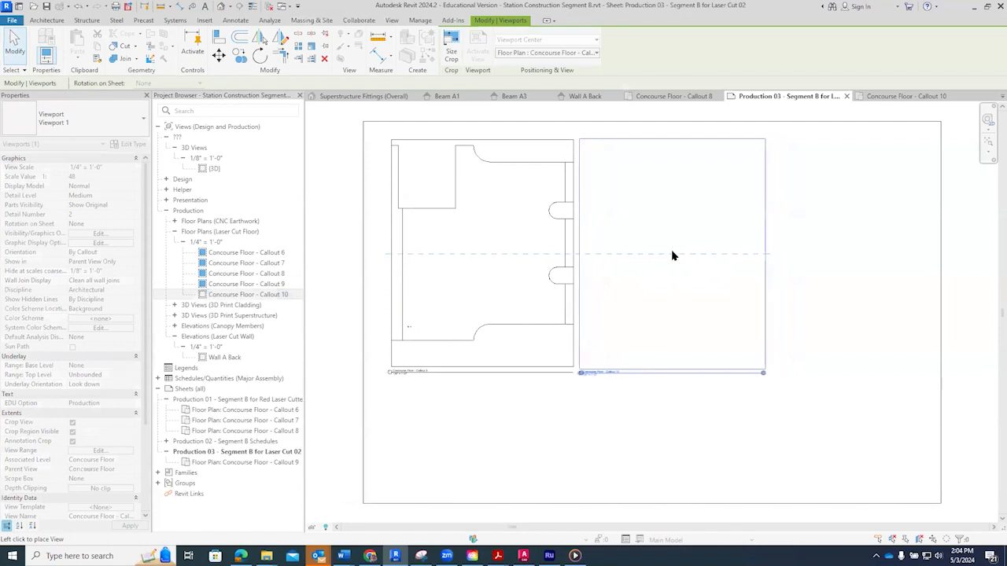
Shift the Callout 9 viewport closer to the sheet's left edge and move the Callout 10 viewport left against it
{"action": "left_click", "coordinate": [415, 244]}
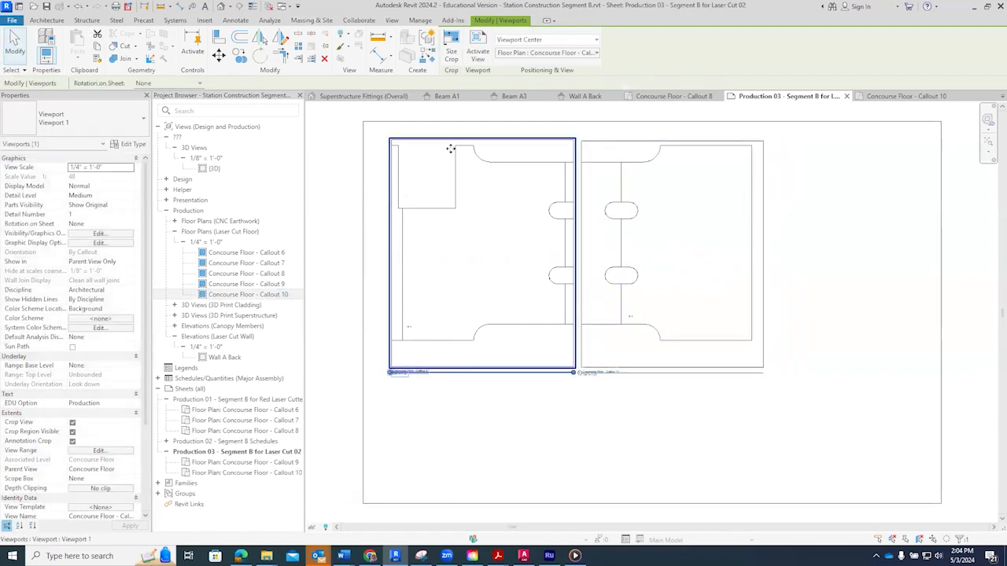
{"action": "left_click_drag", "start_coordinate": [438, 140], "coordinate": [424, 140]}
{"action": "left_click", "coordinate": [592, 208]}
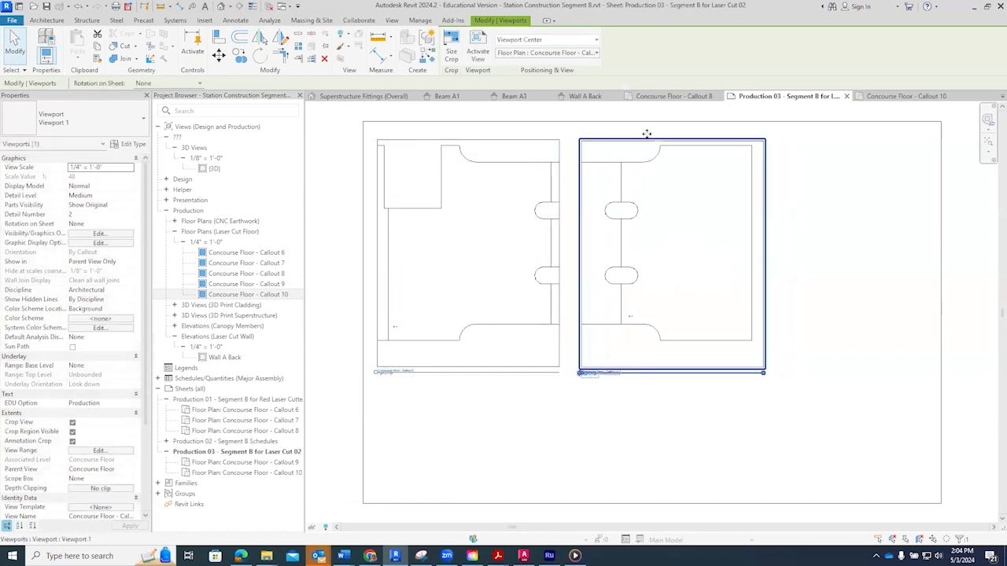
{"action": "left_click_drag", "start_coordinate": [646, 140], "coordinate": [628, 142]}
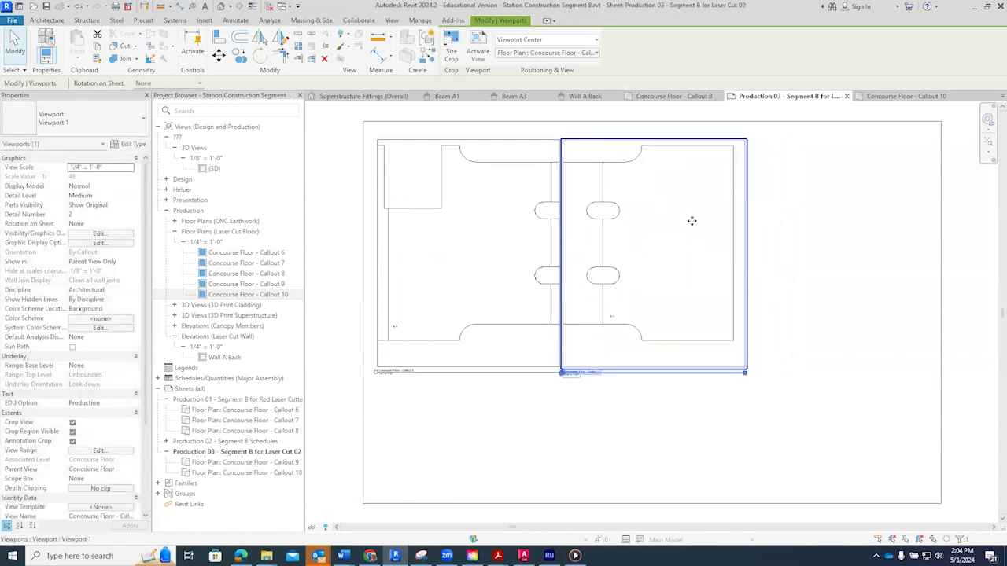
{"action": "left_click", "coordinate": [770, 225]}
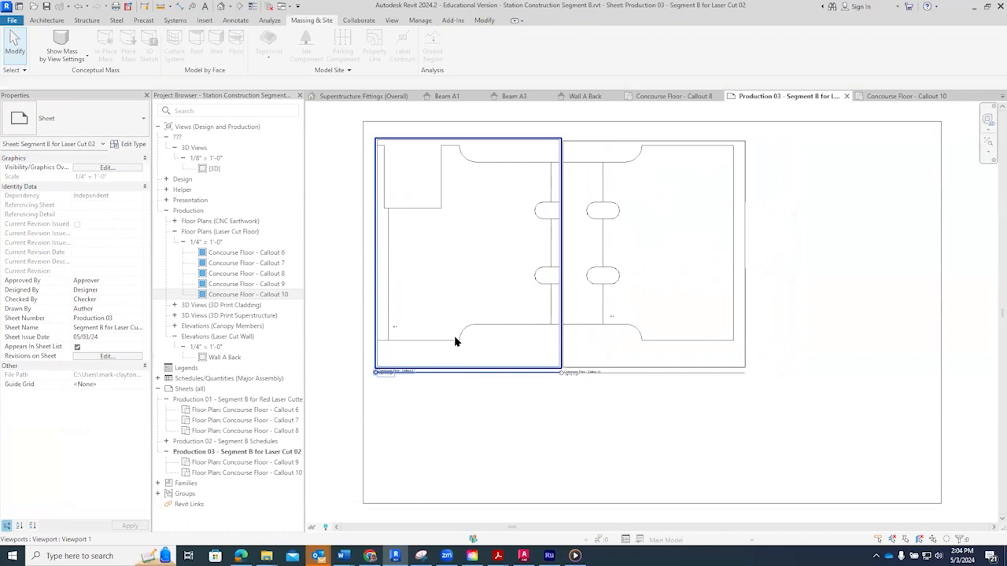
Activate the Callout 9 view on the sheet and temporarily isolate its Generic - 12" floor element with id 4
{"action": "double_click", "coordinate": [475, 341]}
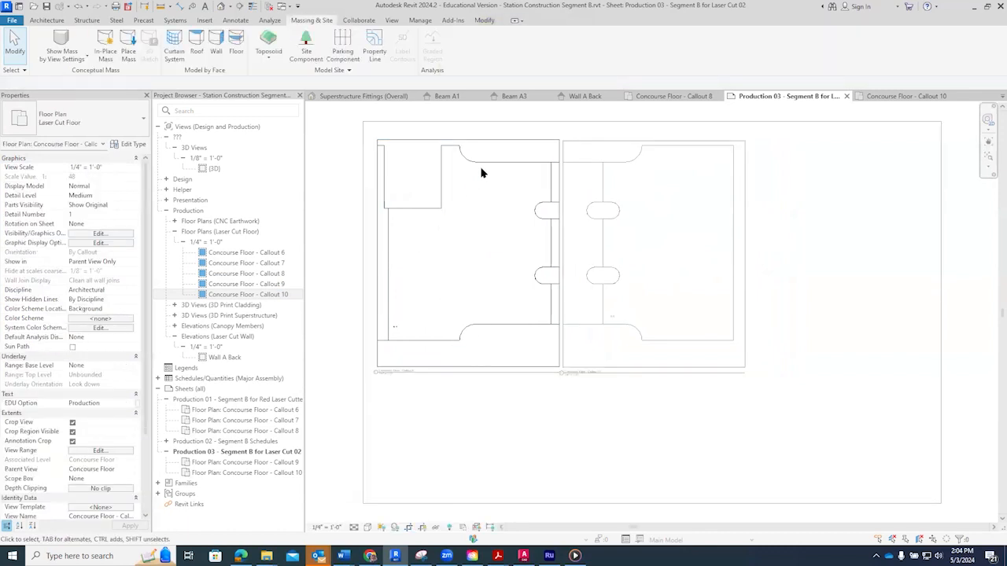
{"action": "left_click", "coordinate": [447, 237]}
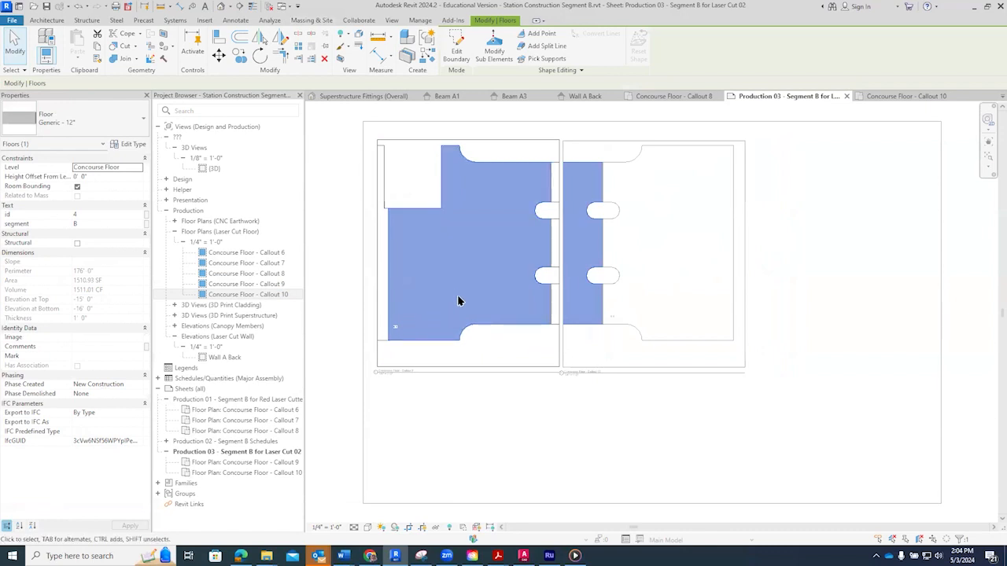
{"action": "left_click", "coordinate": [498, 429]}
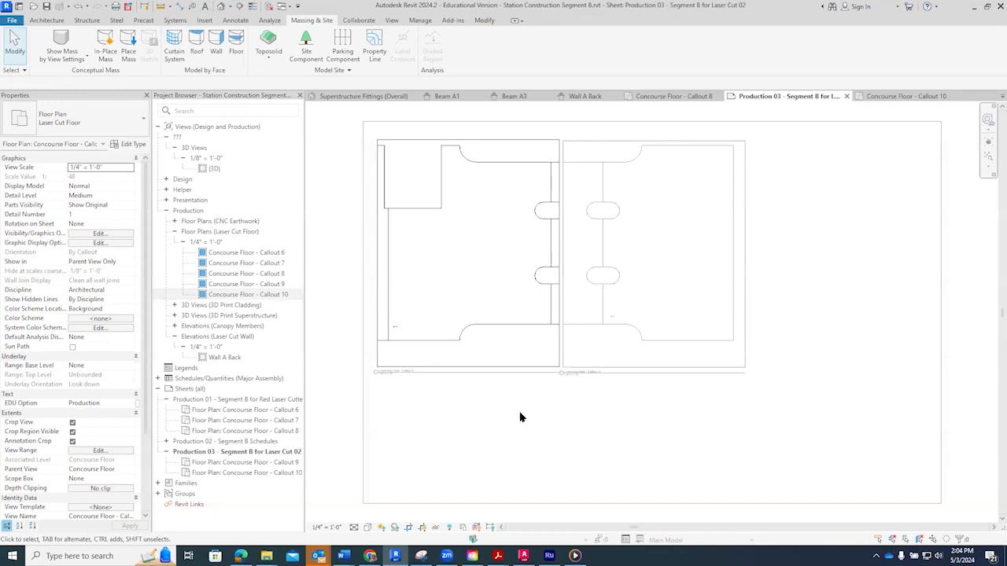
{"action": "left_click", "coordinate": [480, 329]}
{"action": "left_click", "coordinate": [484, 338]}
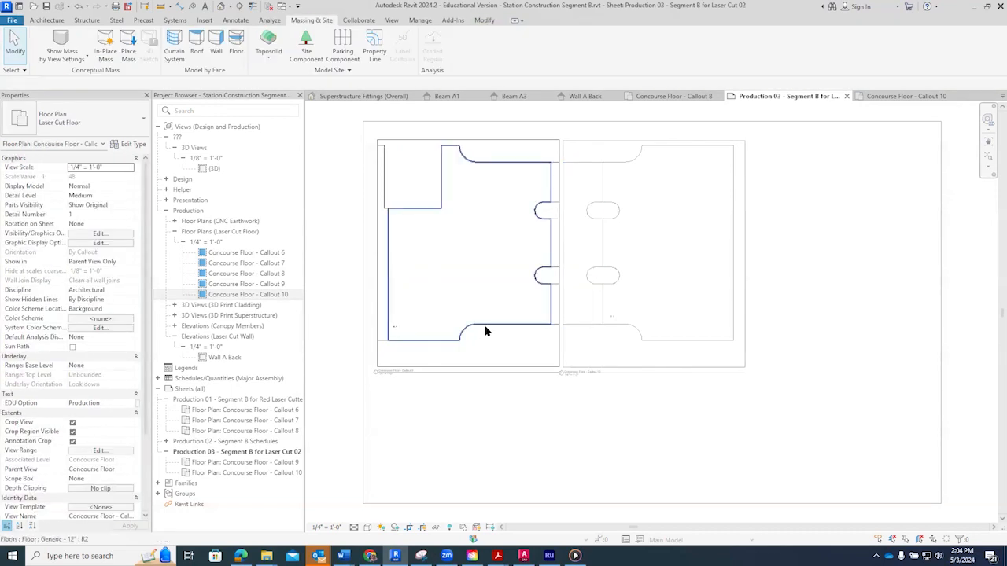
{"action": "left_click", "coordinate": [486, 331]}
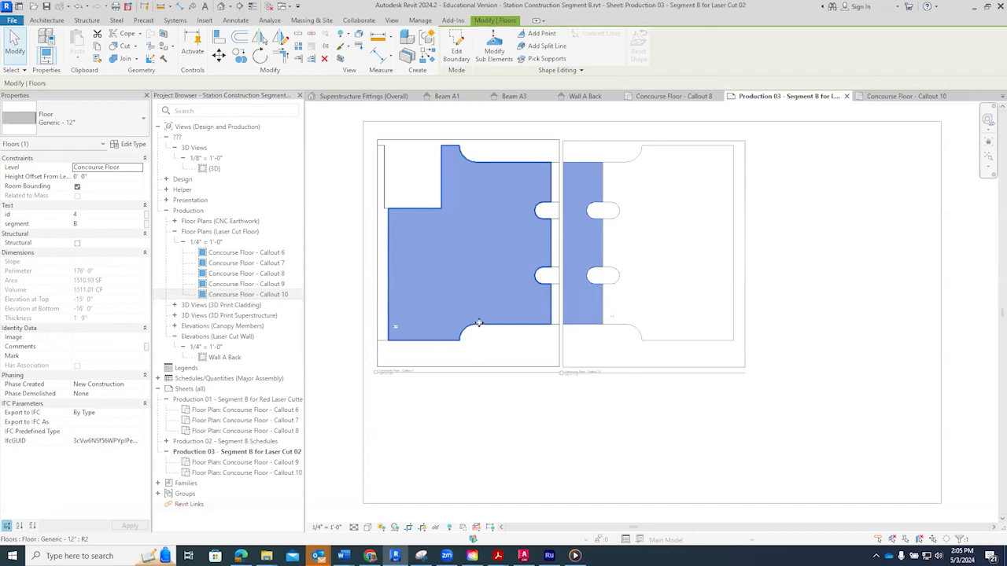
{"action": "right_click", "coordinate": [479, 322]}
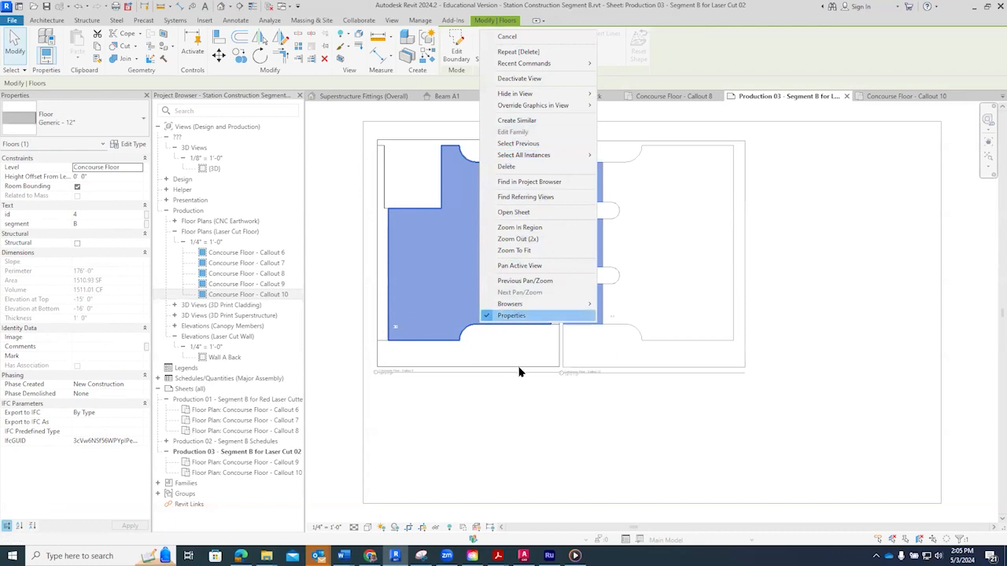
{"action": "left_click", "coordinate": [439, 528]}
{"action": "left_click", "coordinate": [438, 529]}
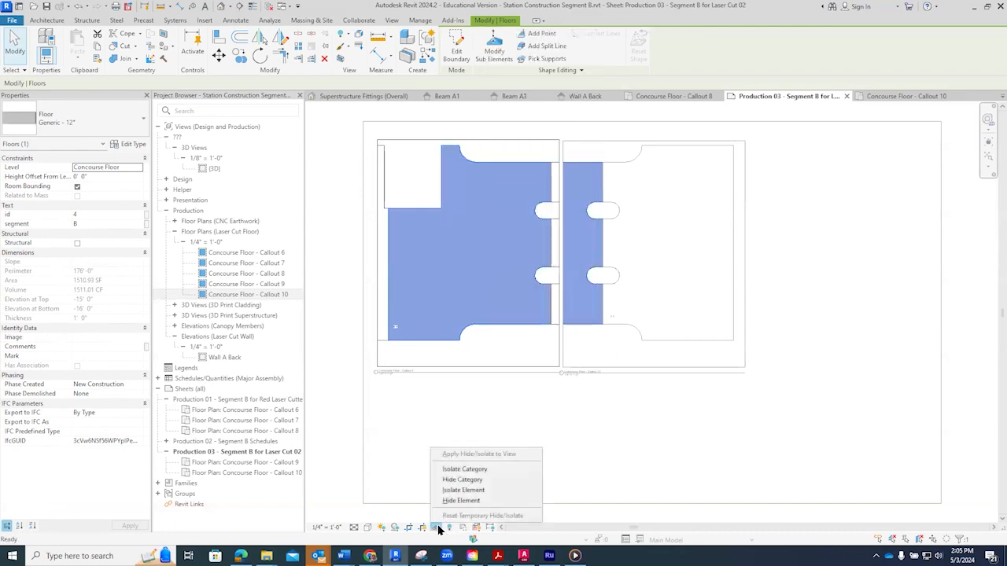
{"action": "left_click", "coordinate": [463, 490]}
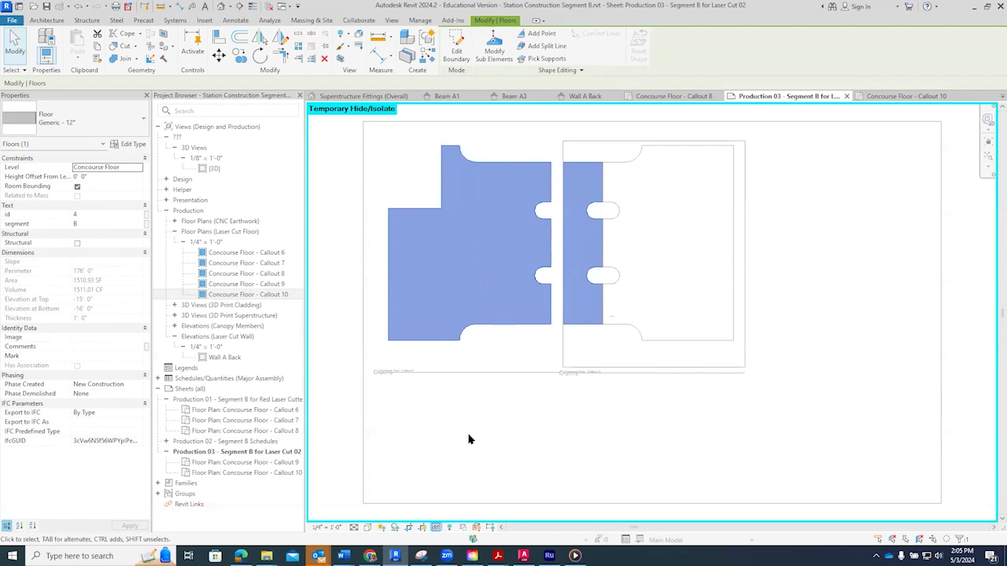
Apply the temporary isolation permanently to the Callout 9 view
{"action": "left_click", "coordinate": [468, 439]}
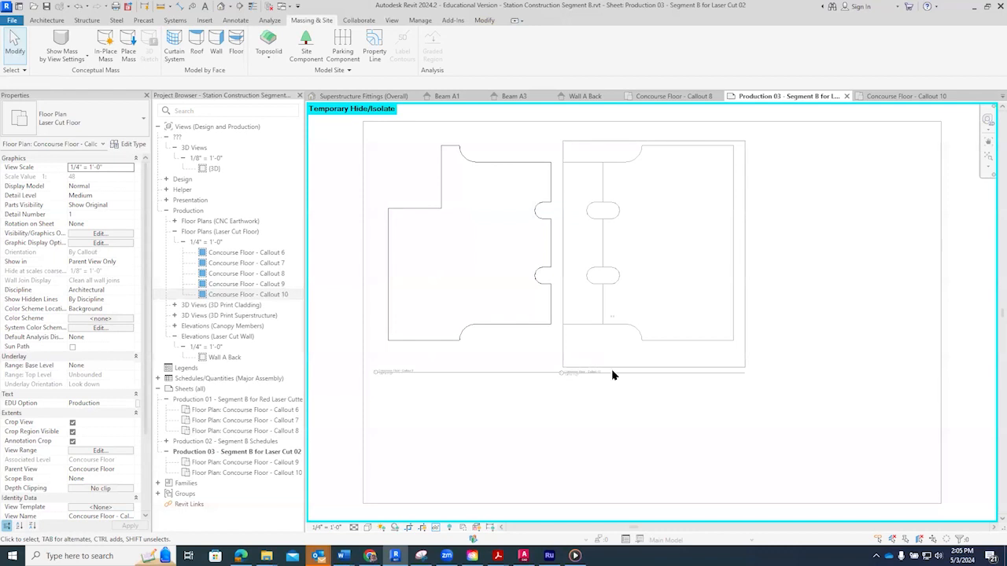
{"action": "left_click", "coordinate": [449, 527]}
{"action": "left_click", "coordinate": [466, 455]}
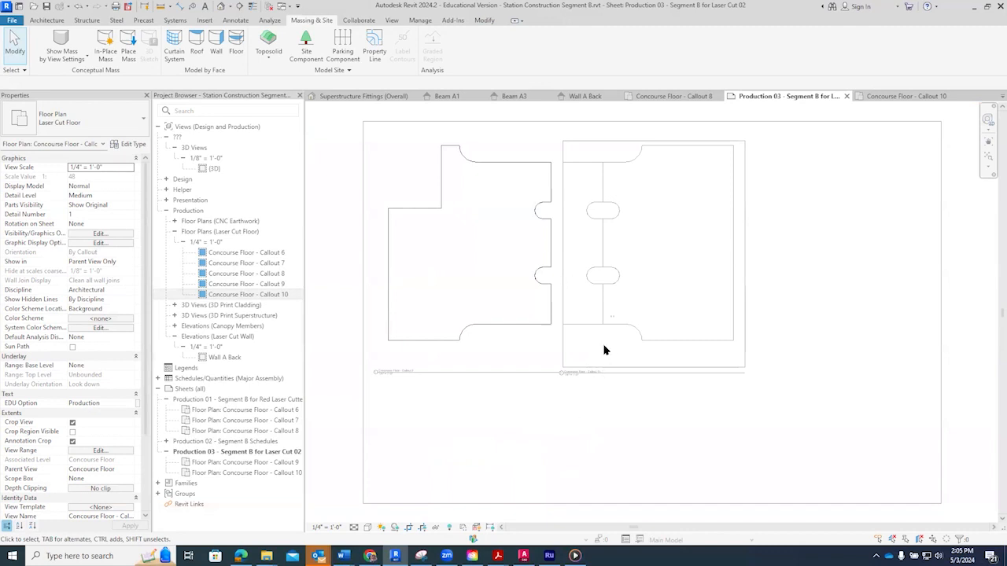
Activate the Callout 10 view on the sheet, isolate its Generic - 12" floor with id 5, and apply the isolation permanently
{"action": "double_click", "coordinate": [627, 151]}
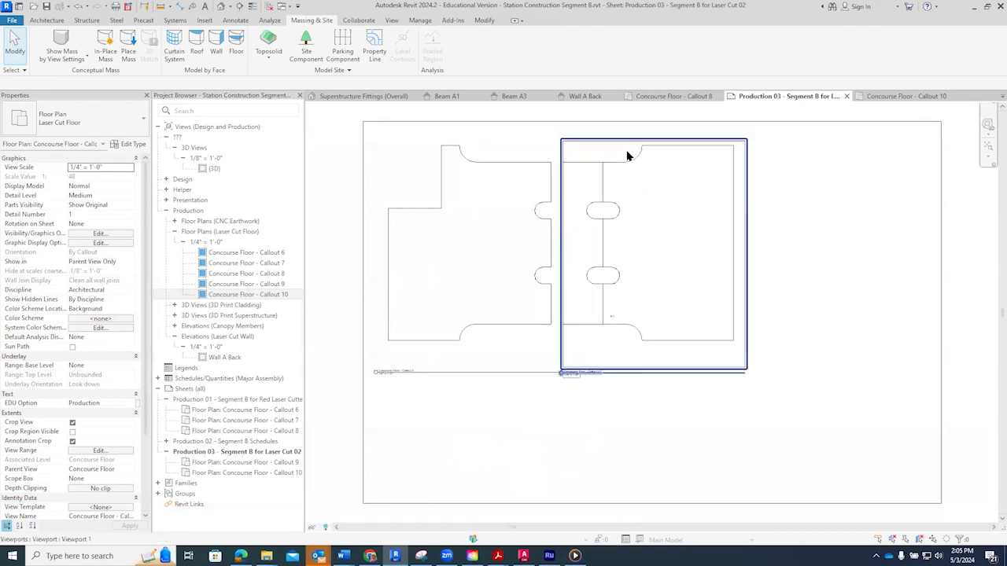
{"action": "left_click", "coordinate": [618, 165]}
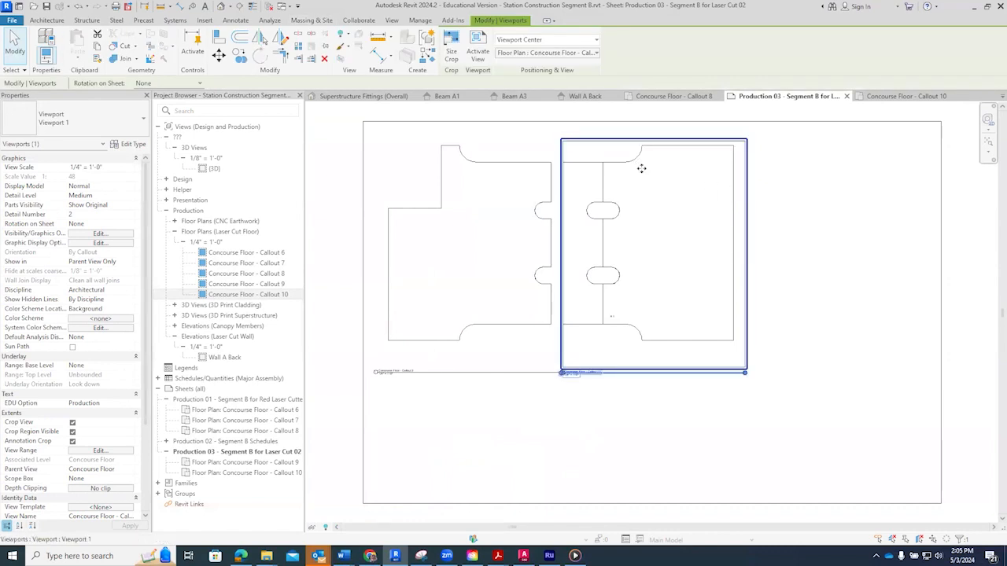
{"action": "double_click", "coordinate": [629, 165]}
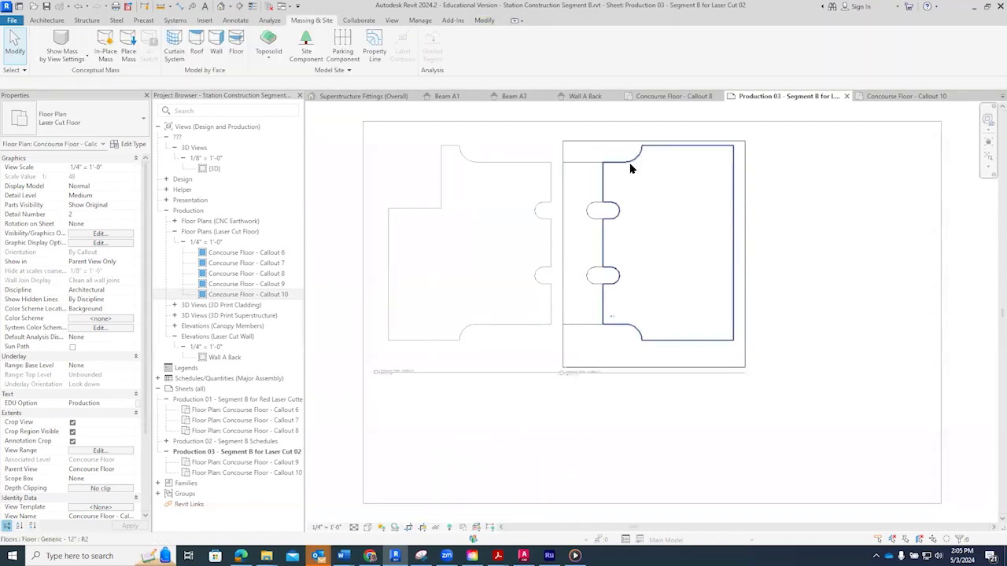
{"action": "left_click", "coordinate": [629, 162]}
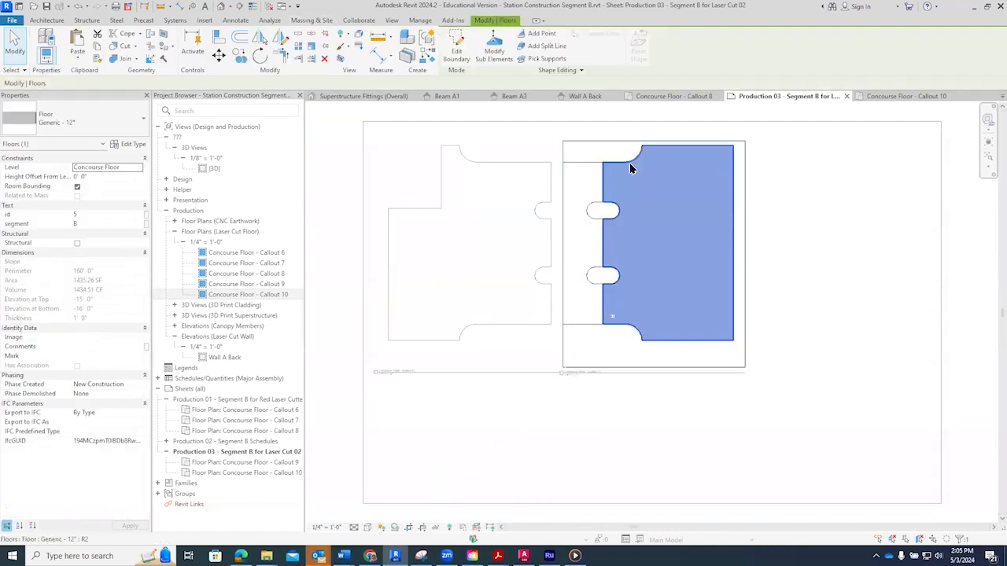
{"action": "left_click", "coordinate": [436, 527]}
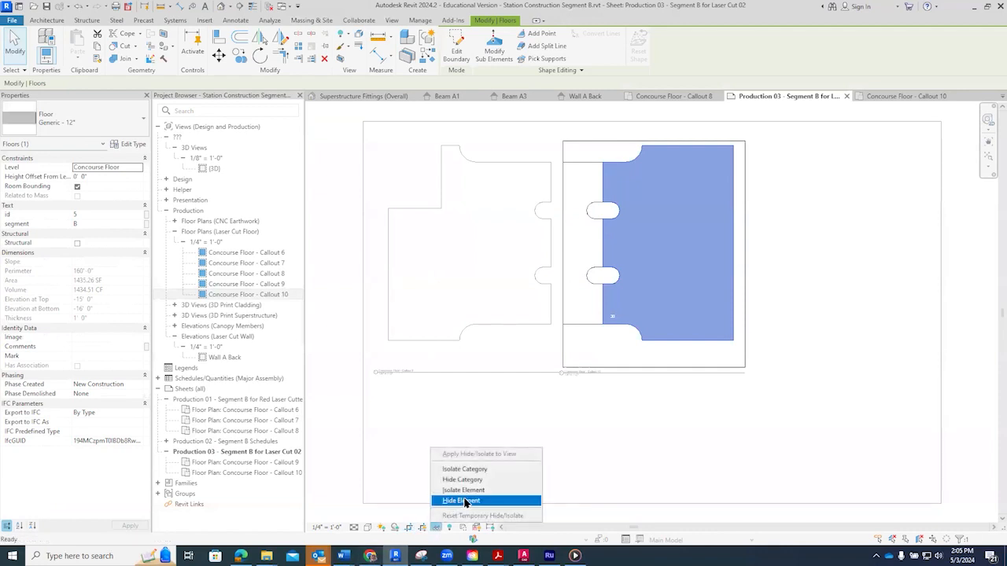
{"action": "left_click", "coordinate": [467, 500]}
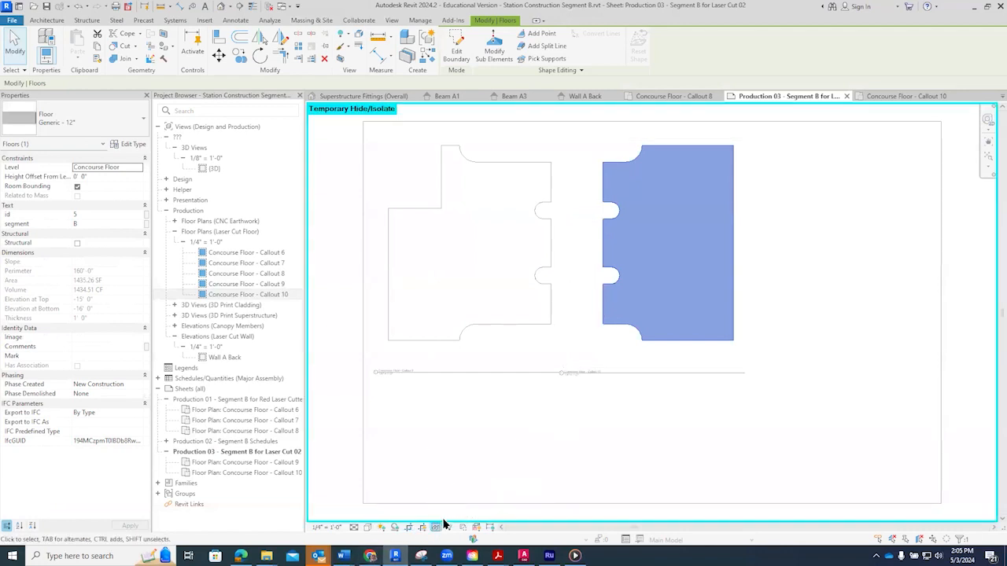
{"action": "left_click", "coordinate": [436, 527]}
{"action": "left_click", "coordinate": [478, 454]}
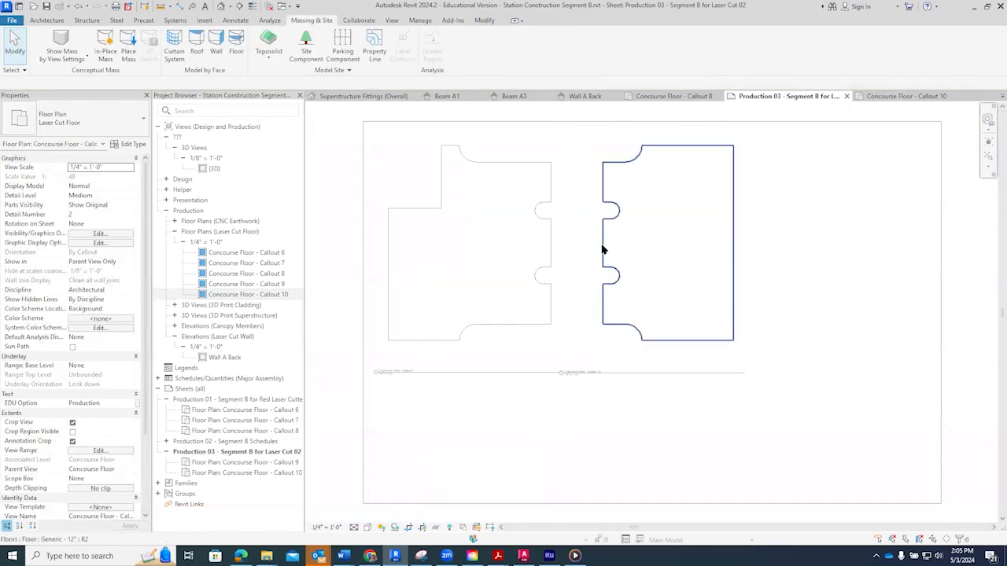
Deactivate the view and move the Callout 10 viewport left until only a narrow gap separates its floor piece from Callout 9's
{"action": "left_click", "coordinate": [637, 365]}
{"action": "left_click_drag", "start_coordinate": [619, 373], "coordinate": [591, 375]}
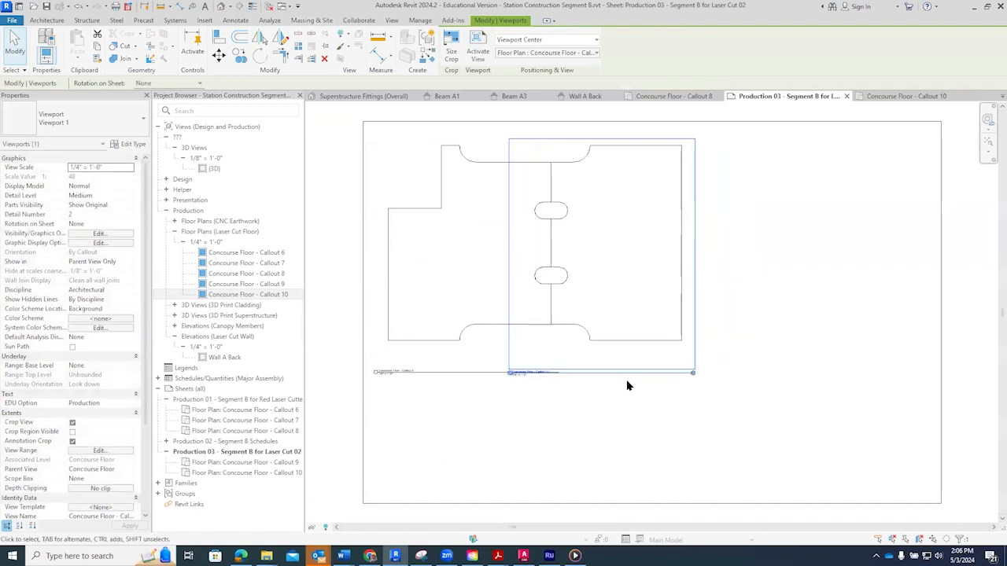
{"action": "left_click_drag", "start_coordinate": [692, 331], "coordinate": [717, 329]}
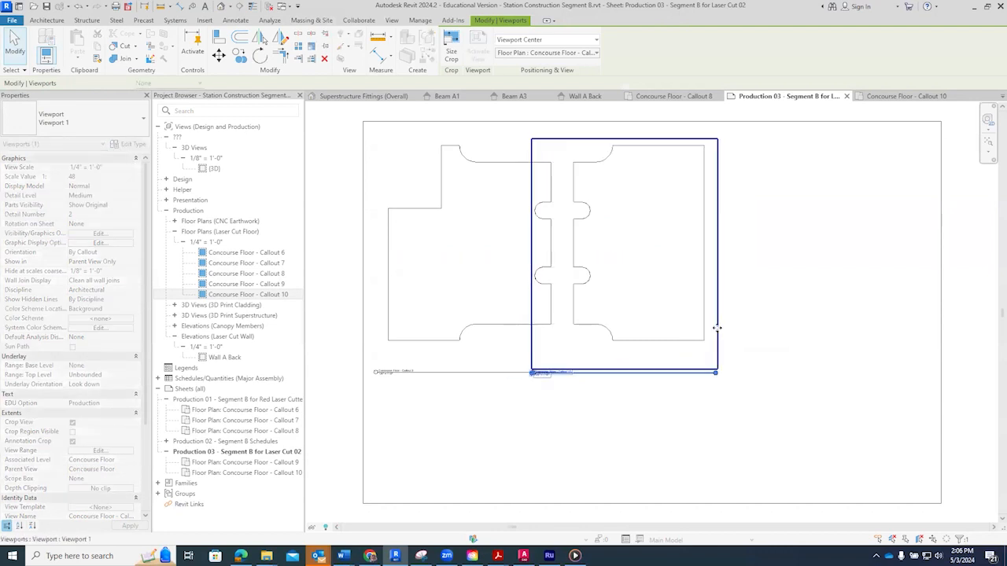
{"action": "mouse_move", "coordinate": [701, 279]}
{"action": "left_mouse_down"}
{"action": "mouse_move", "coordinate": [683, 278]}
{"action": "mouse_move", "coordinate": [729, 279]}
{"action": "mouse_move", "coordinate": [700, 283]}
{"action": "left_mouse_up"}
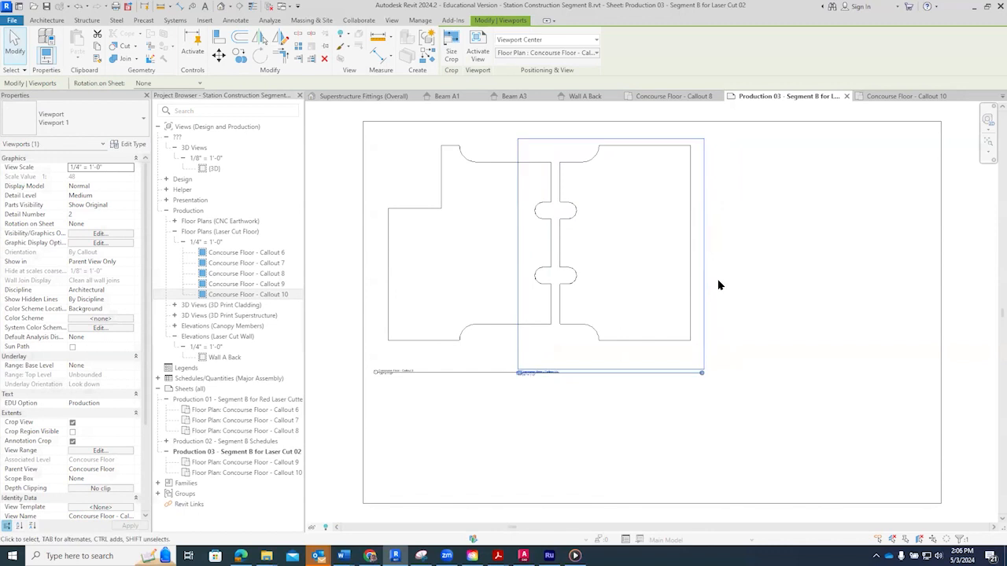
{"action": "key", "text": "Right"}
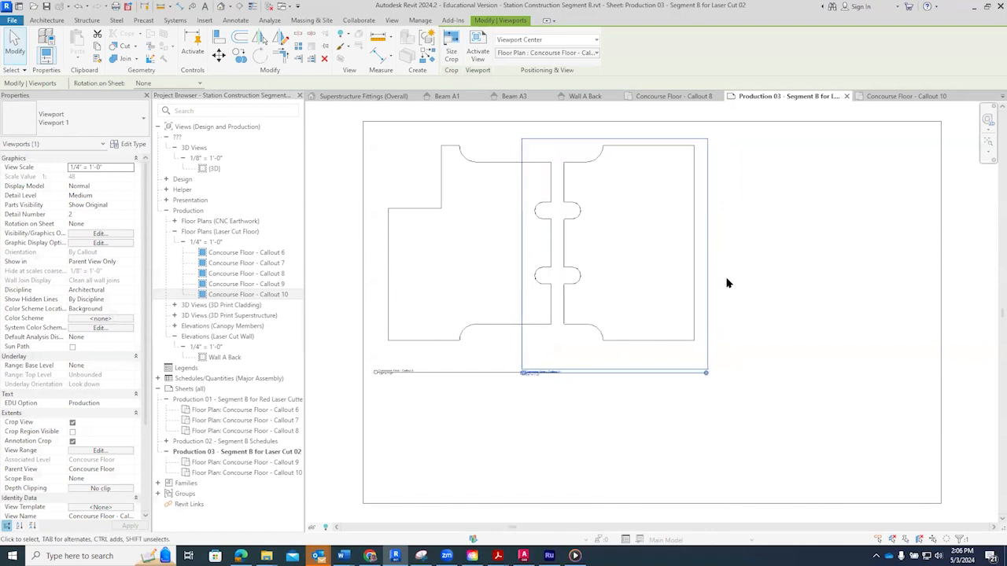
{"action": "key", "text": "Right"}
{"action": "left_click", "coordinate": [792, 275]}
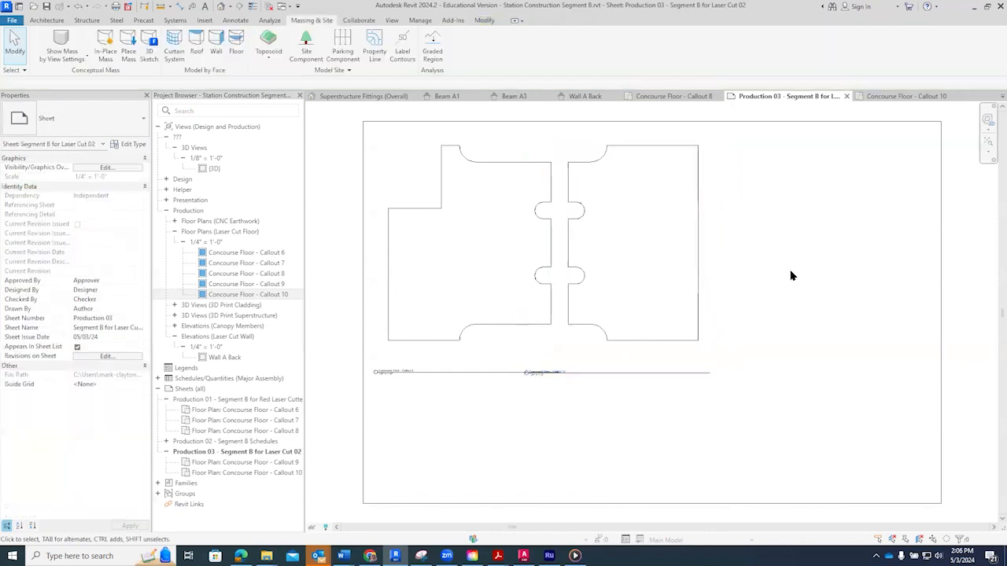
{"action": "left_click", "coordinate": [499, 369]}
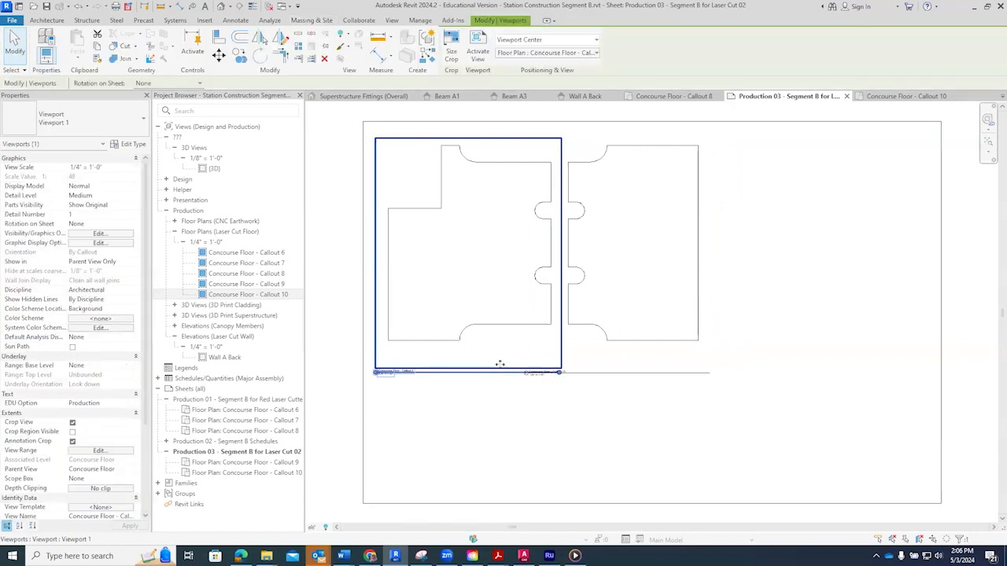
{"action": "left_click", "coordinate": [461, 388]}
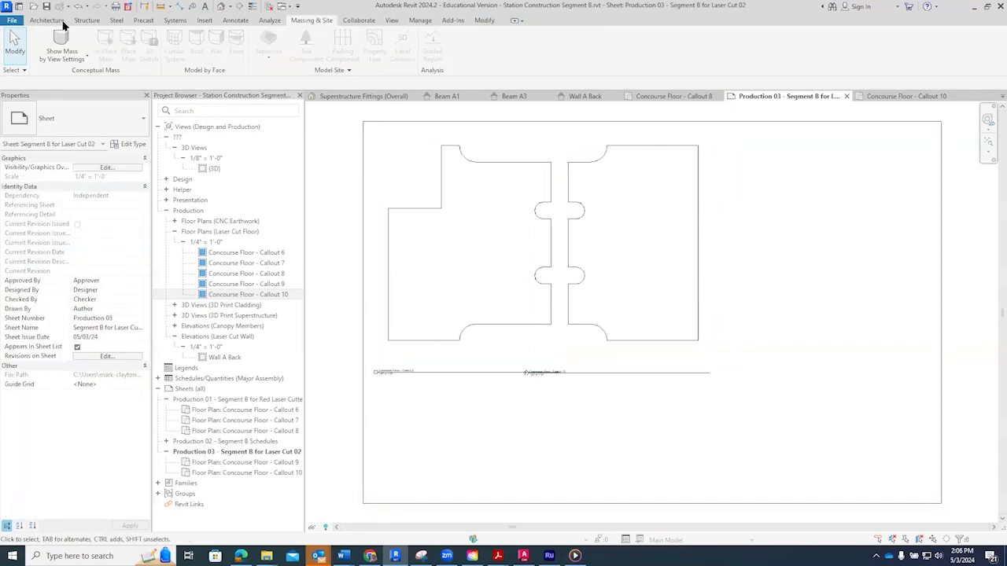
{"action": "left_click", "coordinate": [234, 22]}
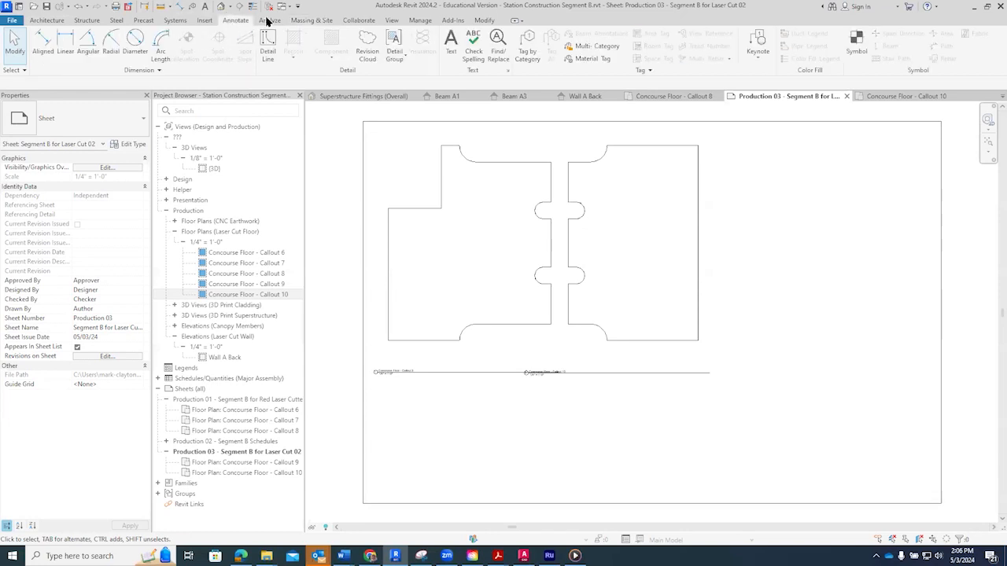
{"action": "left_click", "coordinate": [537, 58]}
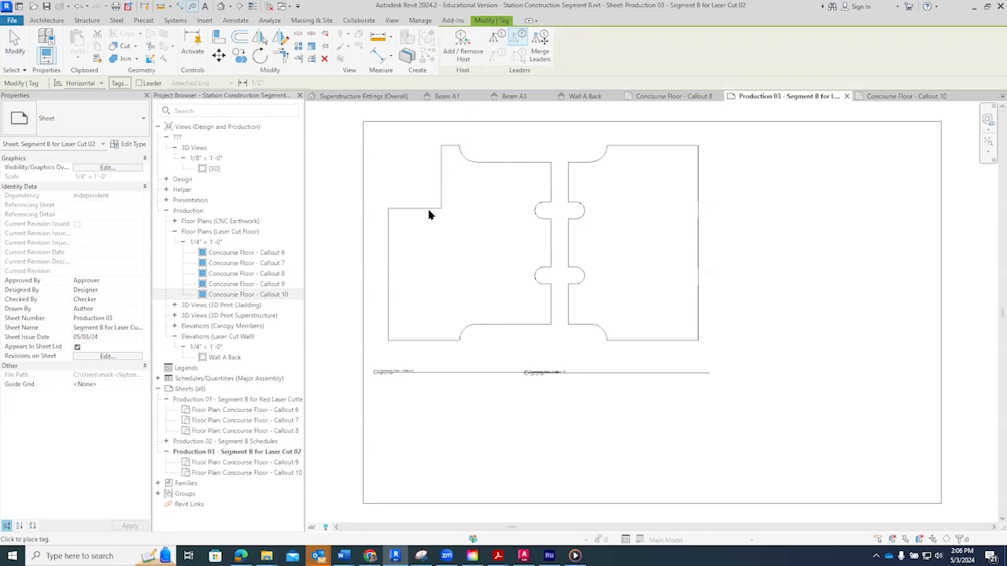
{"action": "left_click", "coordinate": [15, 43]}
Activate the Callout 9 view and tag its floor by category, without a leader, inside the piece's lower-left corner
{"action": "double_click", "coordinate": [474, 229]}
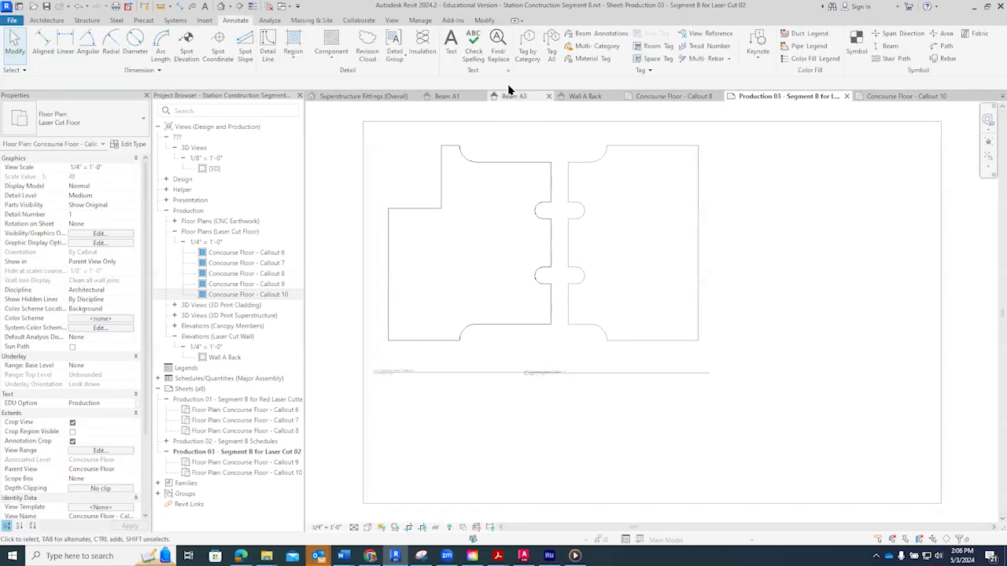
{"action": "left_click", "coordinate": [527, 49]}
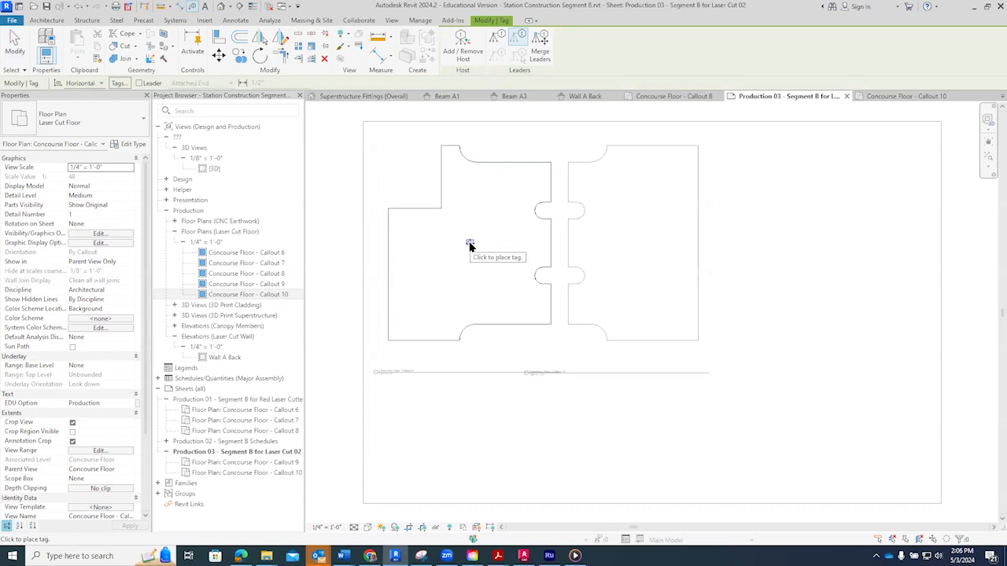
{"action": "left_click_drag", "start_coordinate": [469, 244], "coordinate": [397, 326]}
{"action": "scroll", "coordinate": [397, 325], "scroll_direction": "up", "scroll_amount": 6}
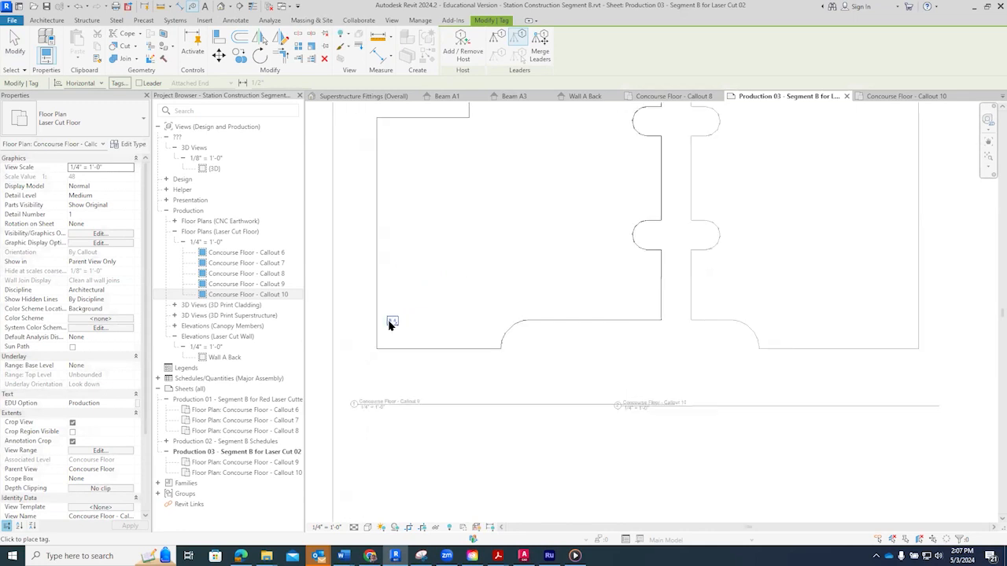
{"action": "scroll", "coordinate": [399, 326], "scroll_direction": "down", "scroll_amount": 3}
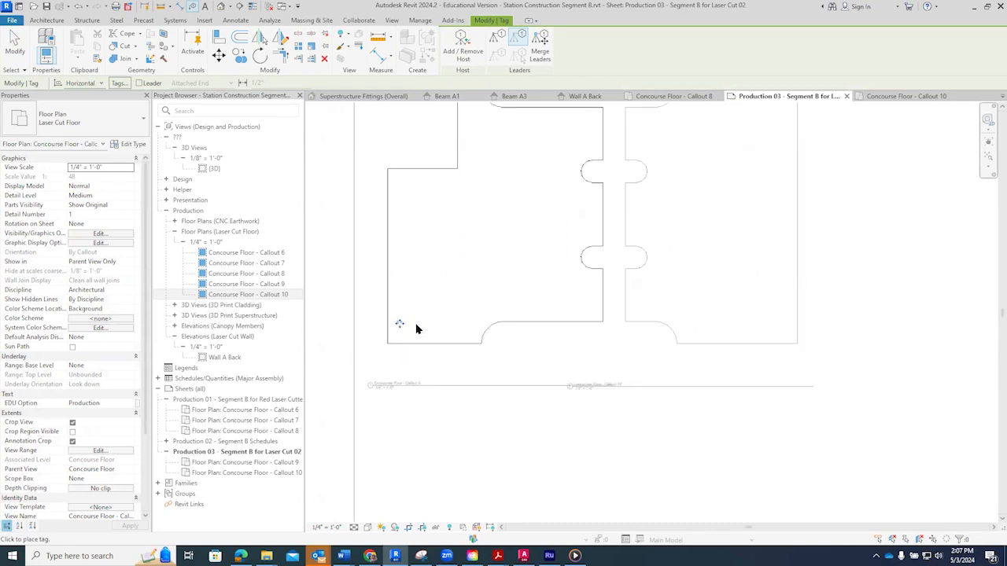
{"action": "scroll", "coordinate": [887, 236], "scroll_direction": "down", "scroll_amount": 2}
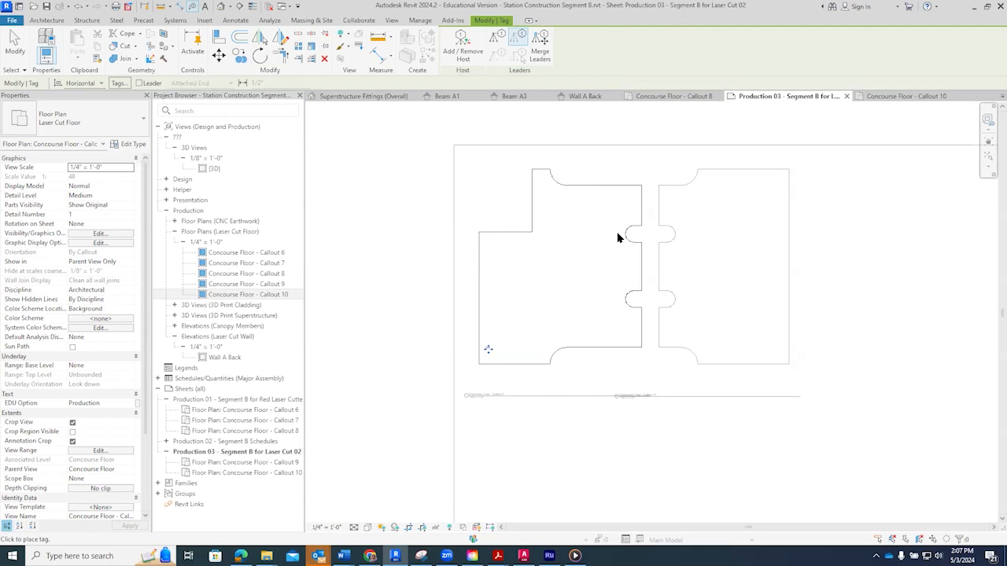
{"action": "key", "text": "Escape"}
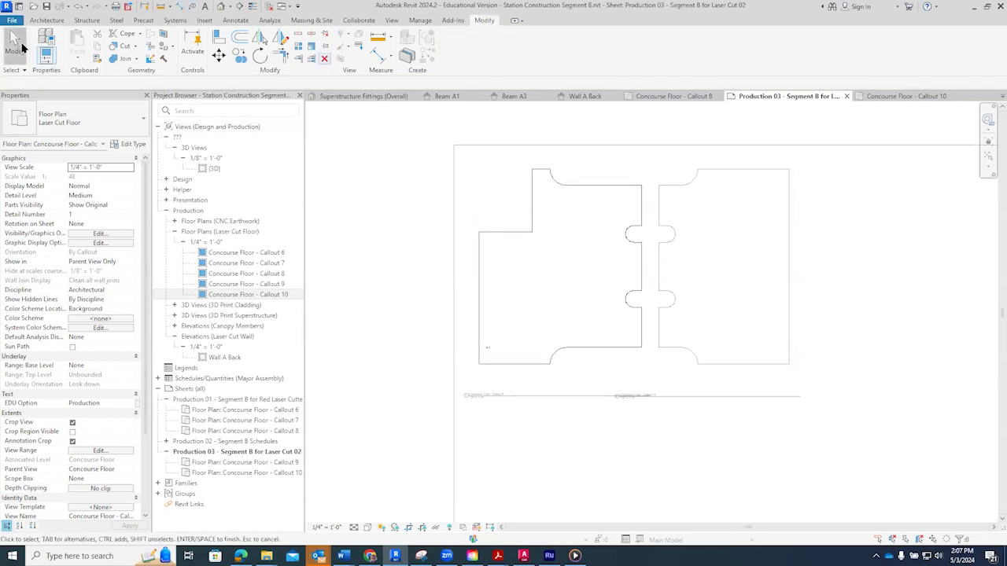
Inspect the id and segment properties of the Callout 9 floor and look closely at its tag
{"action": "left_click", "coordinate": [530, 238]}
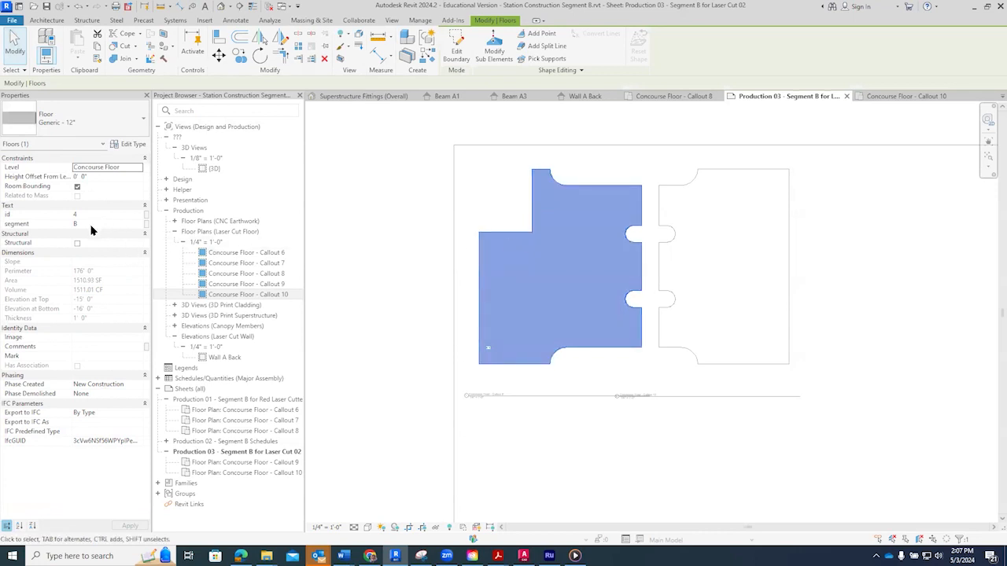
{"action": "left_click", "coordinate": [470, 406]}
{"action": "scroll", "coordinate": [490, 351], "scroll_direction": "up", "scroll_amount": 3}
{"action": "scroll", "coordinate": [485, 350], "scroll_direction": "down", "scroll_amount": 3}
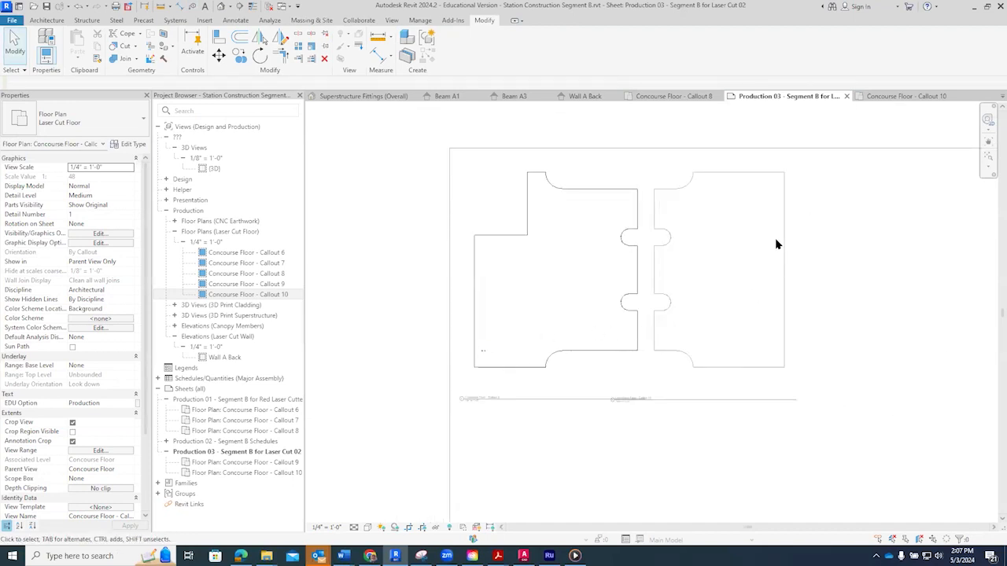
Activate the Callout 10 view, tag its floor by category without a leader inside the piece's lower-left area, and deactivate the view
{"action": "left_click", "coordinate": [735, 470]}
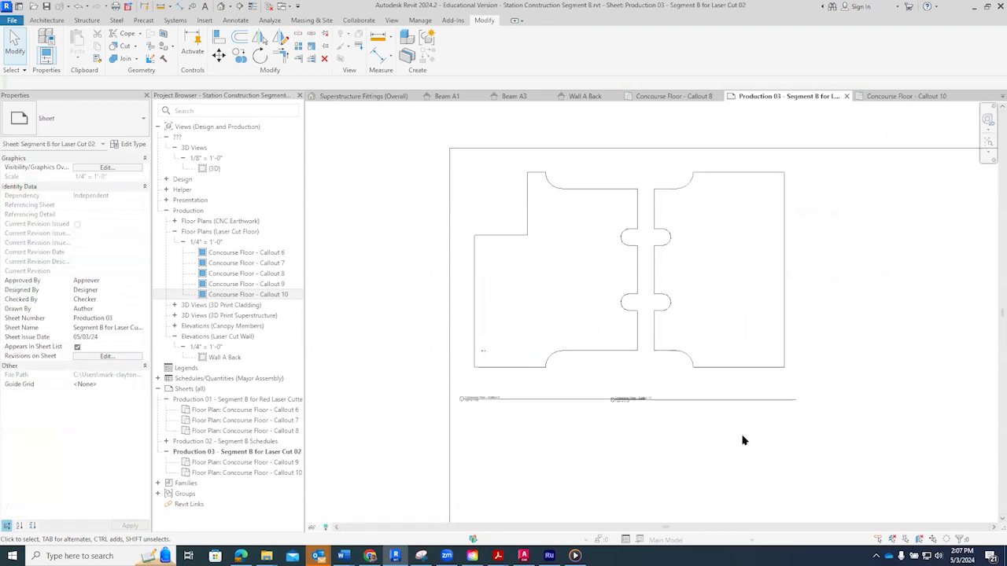
{"action": "left_click", "coordinate": [758, 369]}
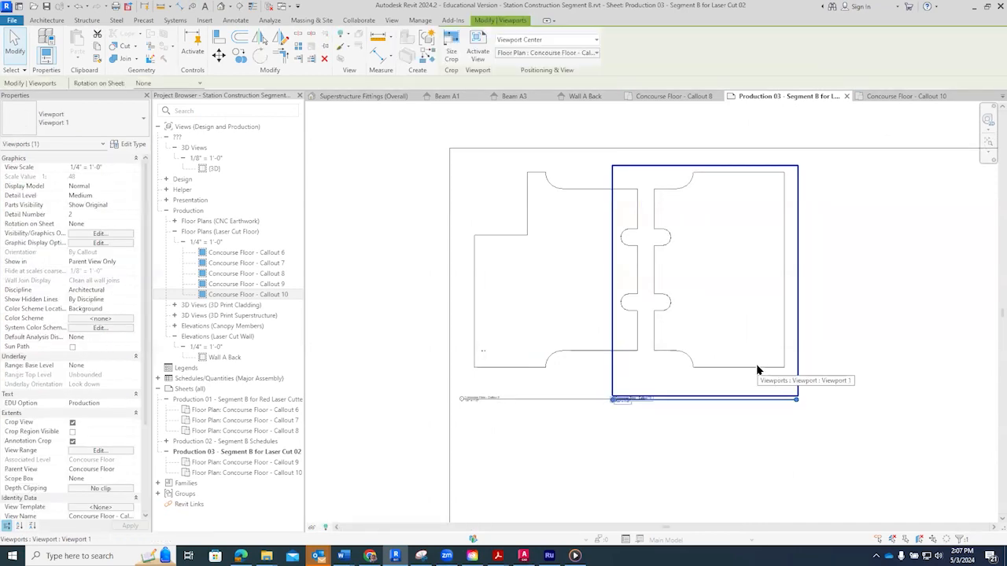
{"action": "double_click", "coordinate": [758, 369]}
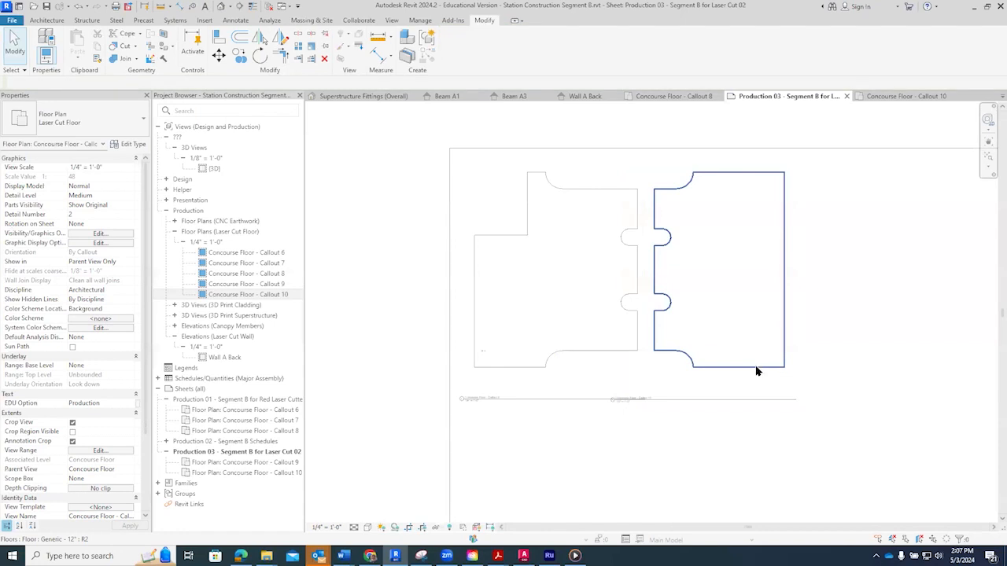
{"action": "left_click", "coordinate": [756, 369]}
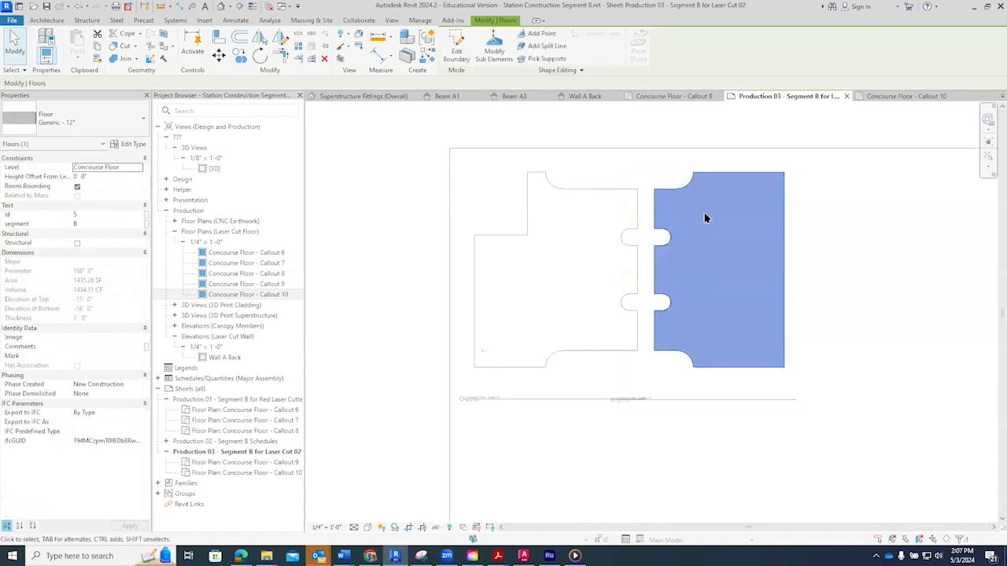
{"action": "left_click", "coordinate": [769, 155]}
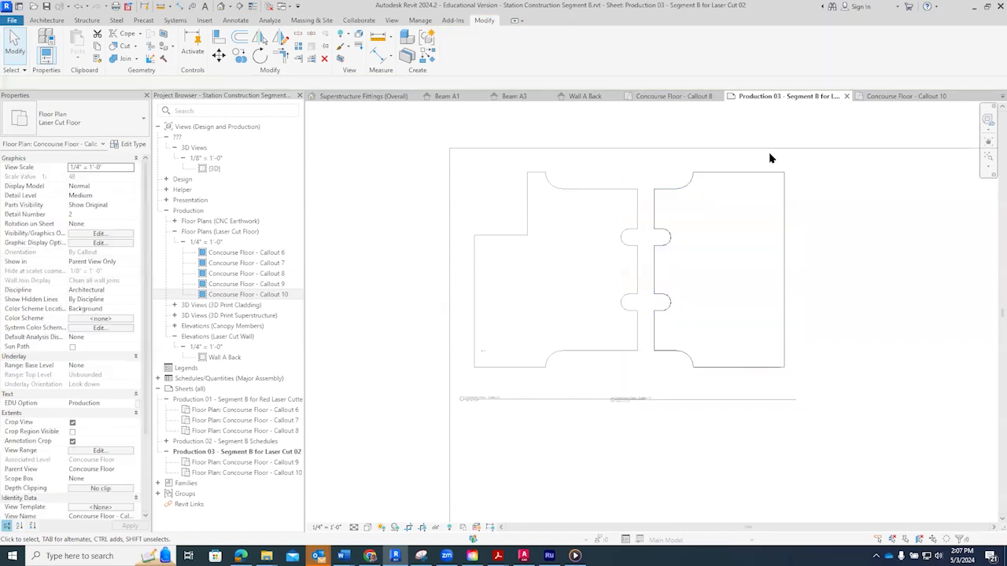
{"action": "left_click", "coordinate": [236, 21]}
{"action": "left_click", "coordinate": [526, 53]}
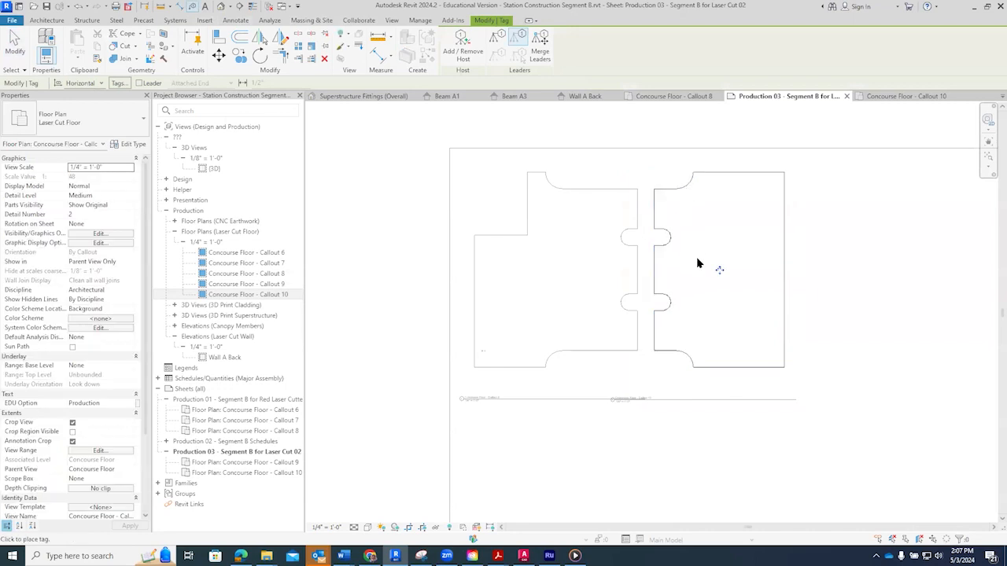
{"action": "left_click_drag", "start_coordinate": [719, 270], "coordinate": [664, 339]}
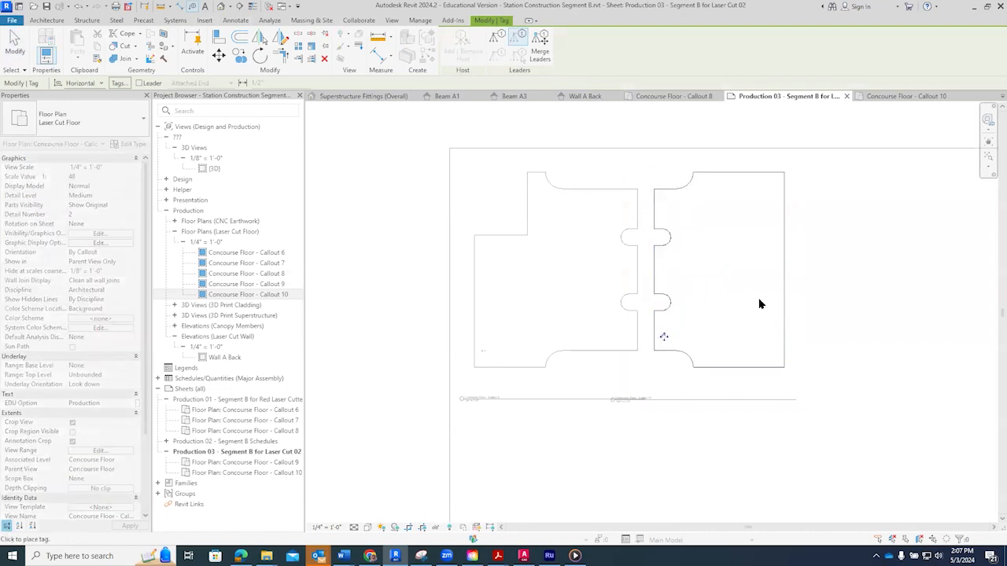
{"action": "left_click", "coordinate": [835, 260]}
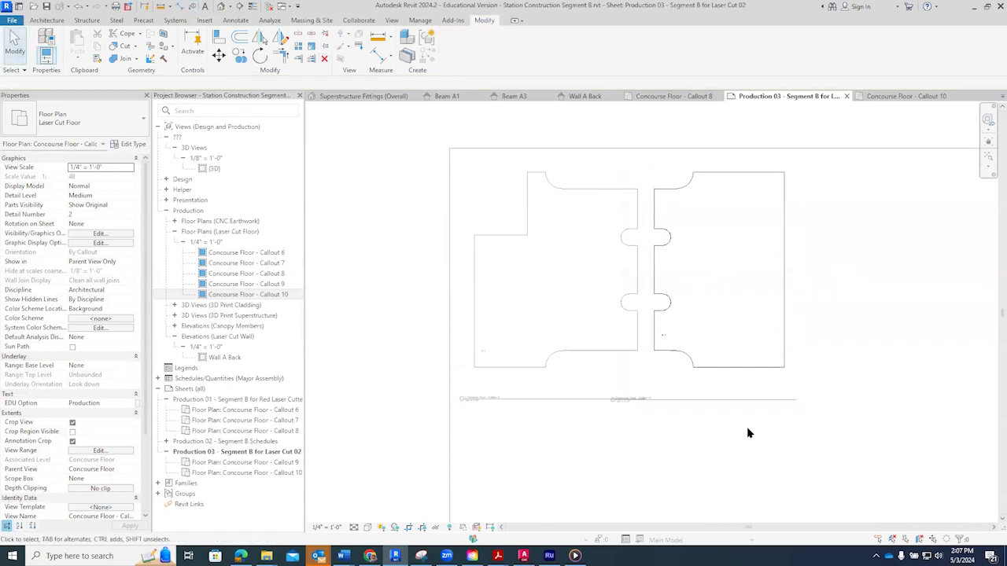
{"action": "double_click", "coordinate": [775, 451]}
Change the type of both floor callout viewports on the Production 03 sheet to Laser Cut
{"action": "scroll", "coordinate": [882, 397], "scroll_direction": "down", "scroll_amount": 3}
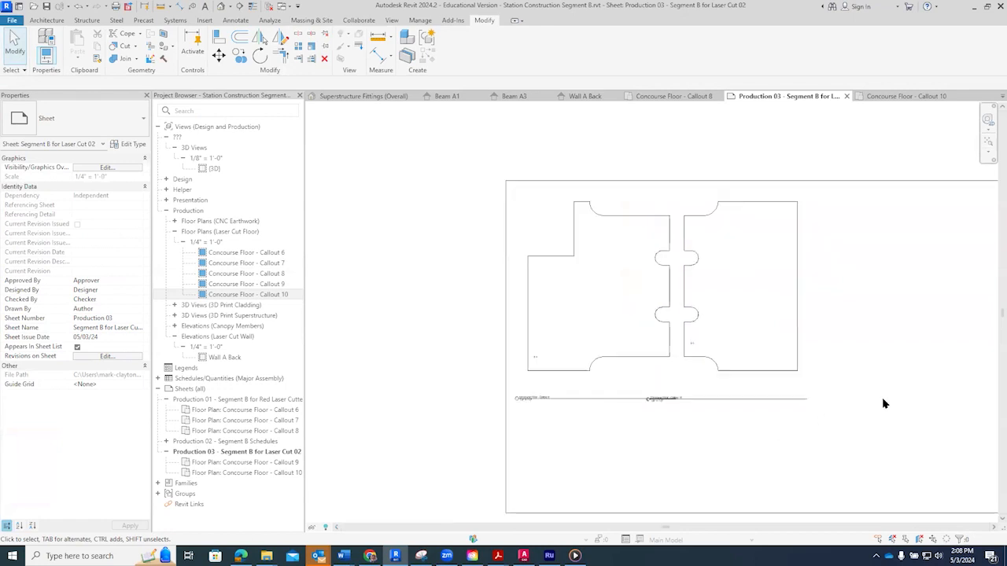
{"action": "middle_click_drag", "start_coordinate": [871, 386], "coordinate": [735, 342]}
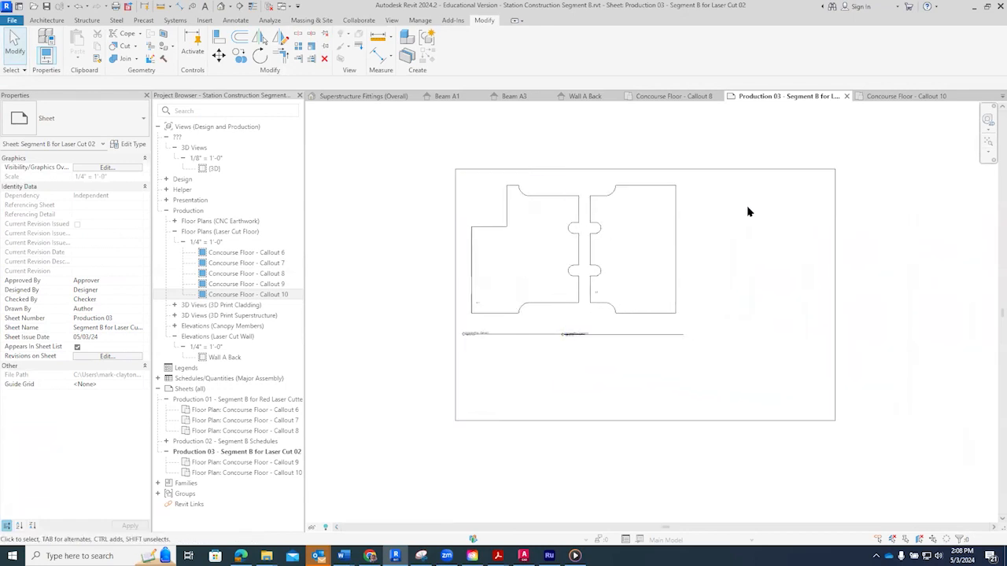
{"action": "left_click", "coordinate": [637, 275]}
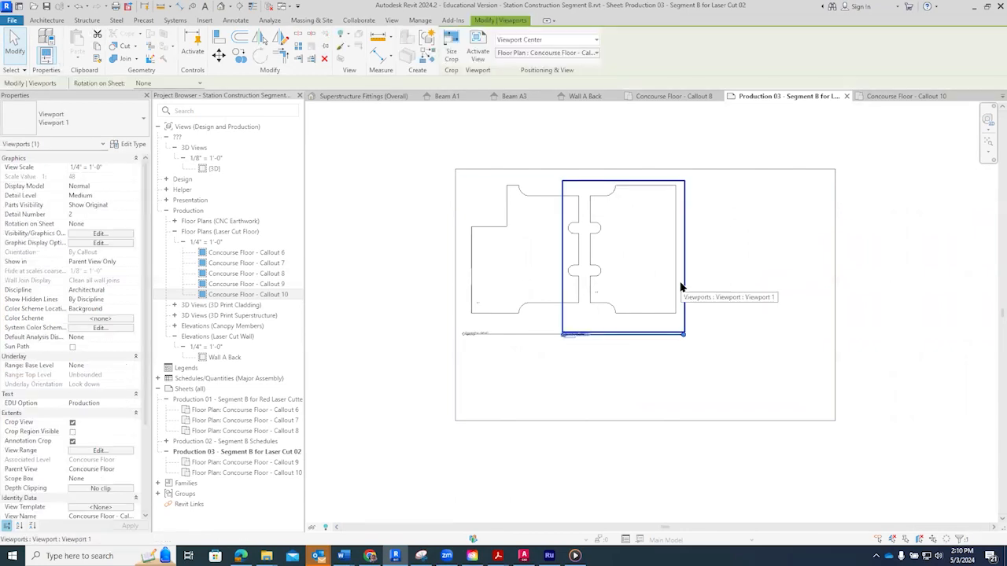
{"action": "left_click", "coordinate": [498, 238], "text": "ctrl"}
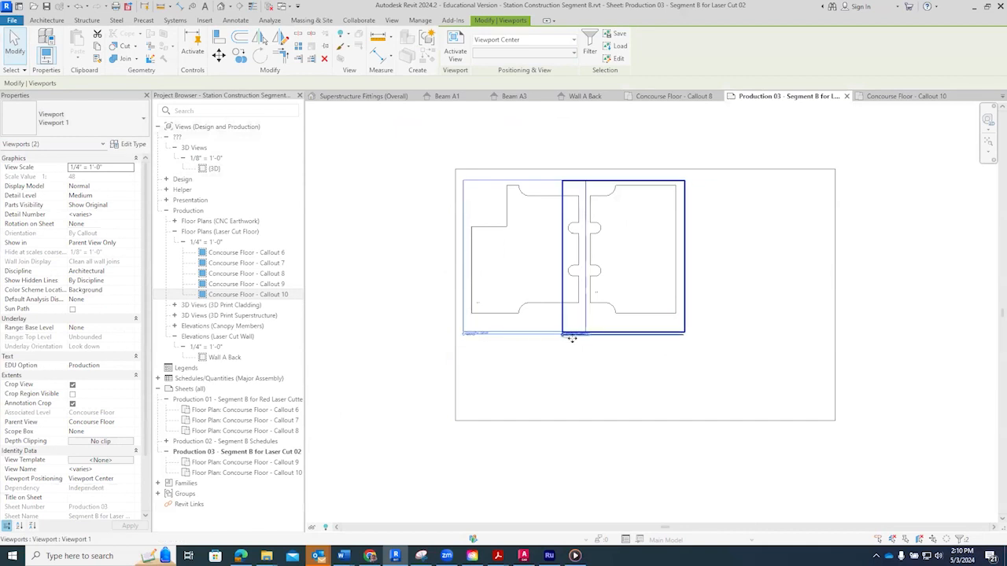
{"action": "left_click", "coordinate": [142, 126]}
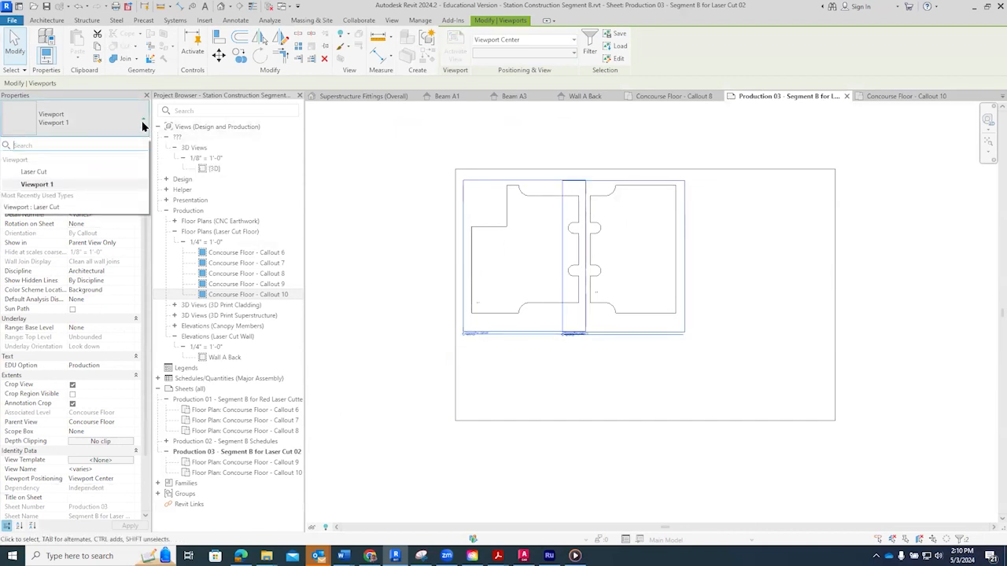
{"action": "left_click", "coordinate": [66, 175]}
{"action": "left_click", "coordinate": [385, 246]}
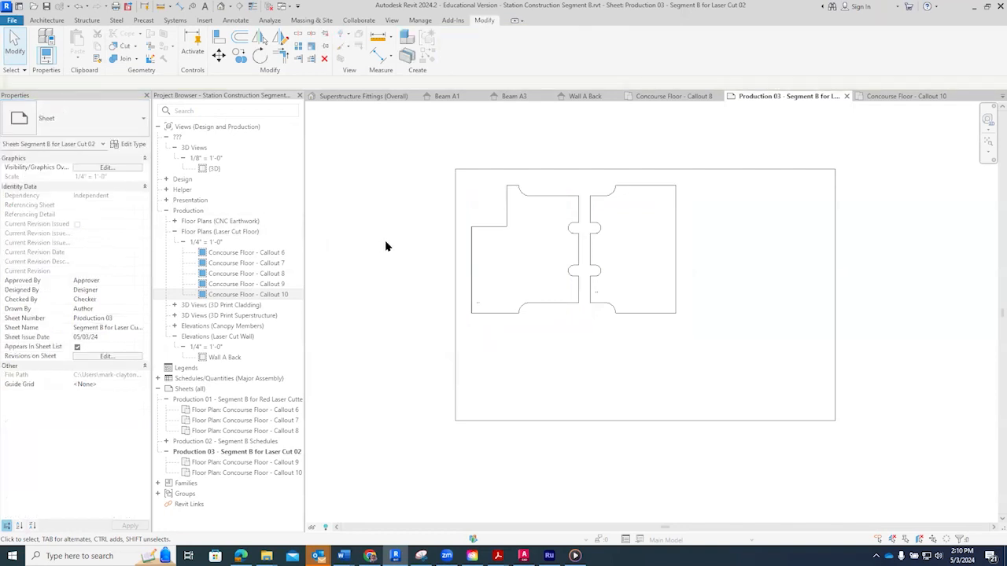
Set the print setup's paper placement to Center and start printing the Production 03 sheet through Adobe PDF
{"action": "left_click", "coordinate": [12, 20]}
{"action": "left_click", "coordinate": [38, 200]}
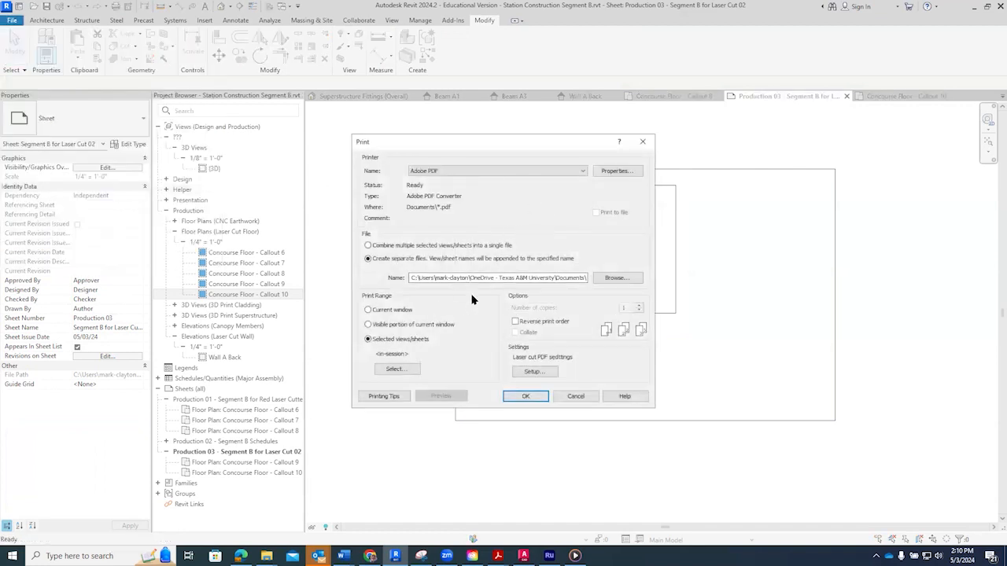
{"action": "left_click", "coordinate": [534, 372]}
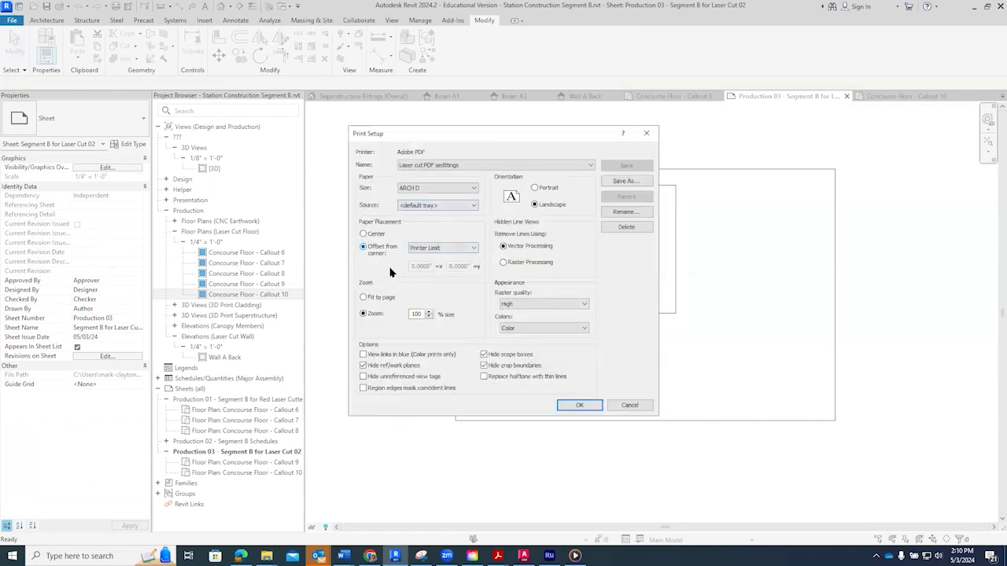
{"action": "left_click", "coordinate": [363, 235]}
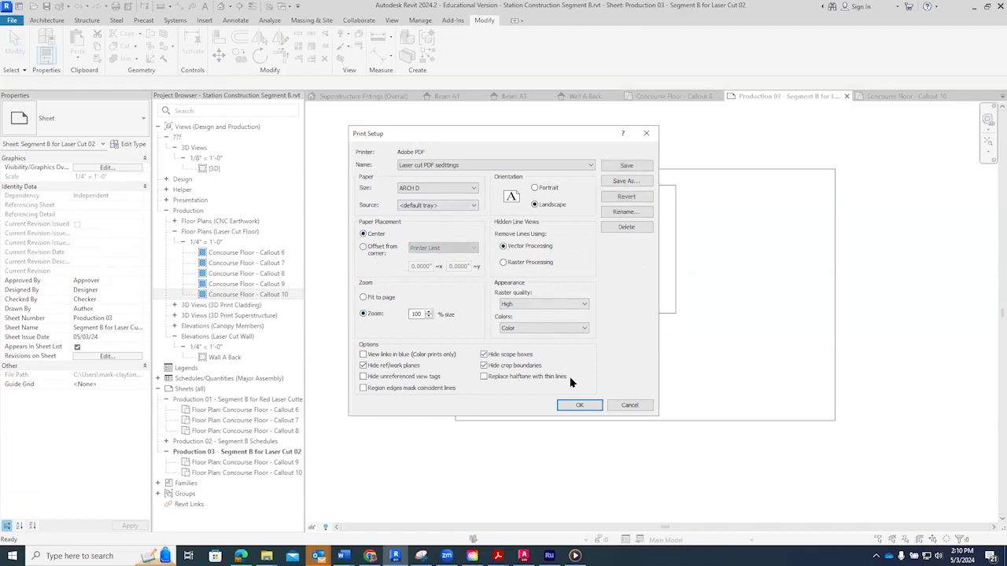
{"action": "left_click", "coordinate": [582, 406]}
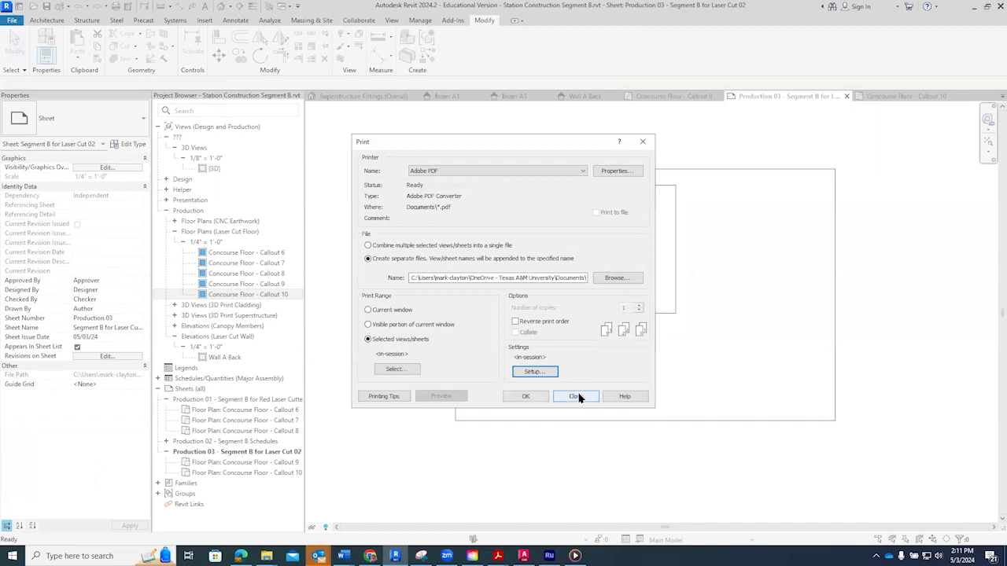
{"action": "left_click", "coordinate": [545, 396]}
{"action": "left_click", "coordinate": [528, 284]}
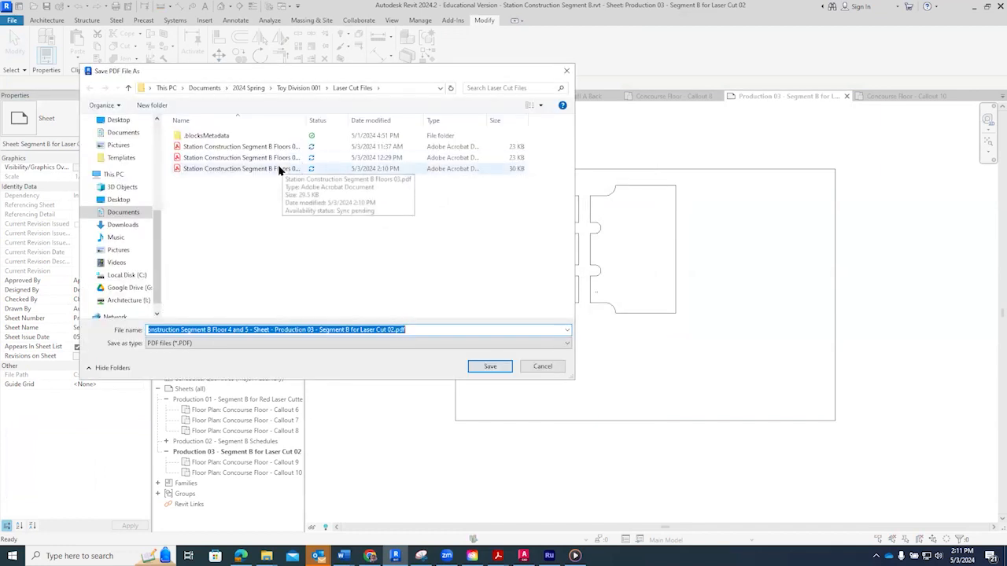
Try to save the print over the existing file Station Construction Segment B Floors 03.pdf
{"action": "left_click", "coordinate": [279, 170]}
{"action": "left_click", "coordinate": [483, 366]}
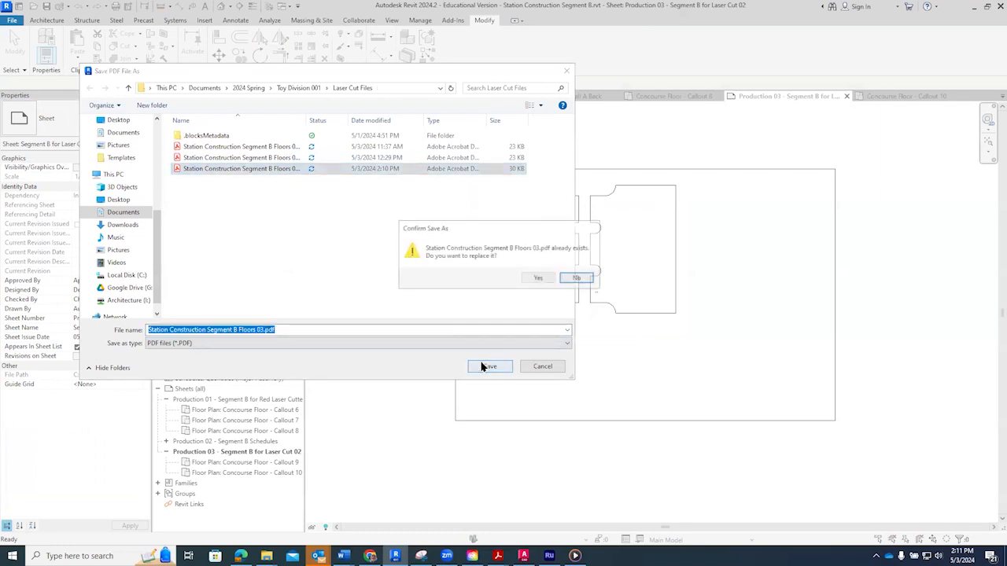
{"action": "left_click", "coordinate": [539, 279]}
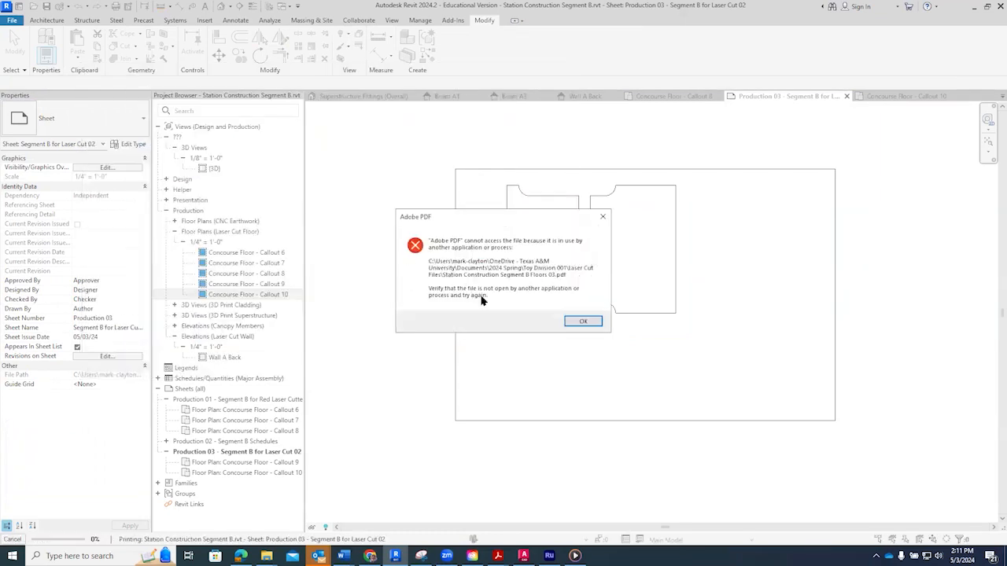
{"action": "left_click", "coordinate": [584, 322]}
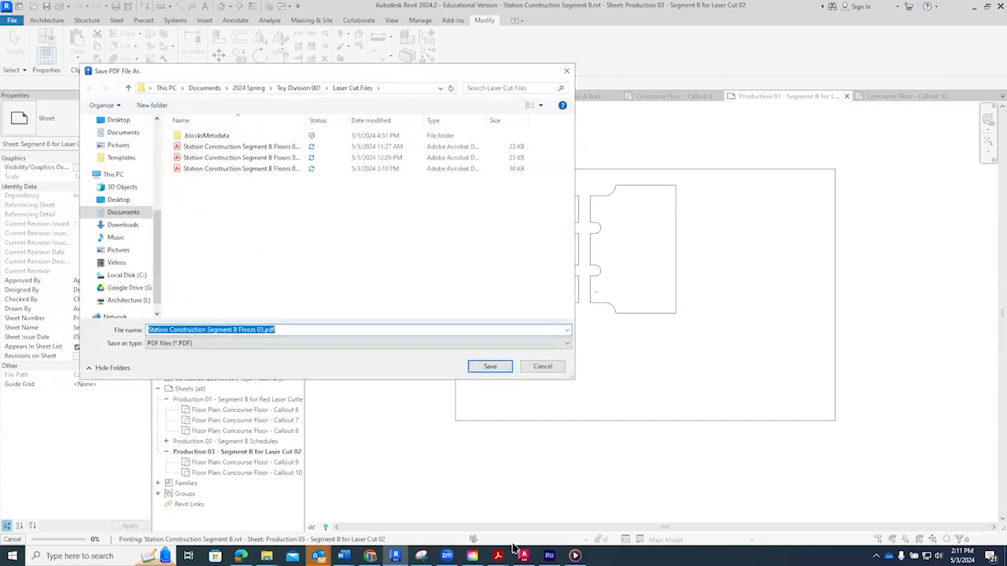
Save the PDF as Station Construction Segment B Floors 04.pdf in the Laser Cut Files folder
{"action": "left_click", "coordinate": [264, 329]}
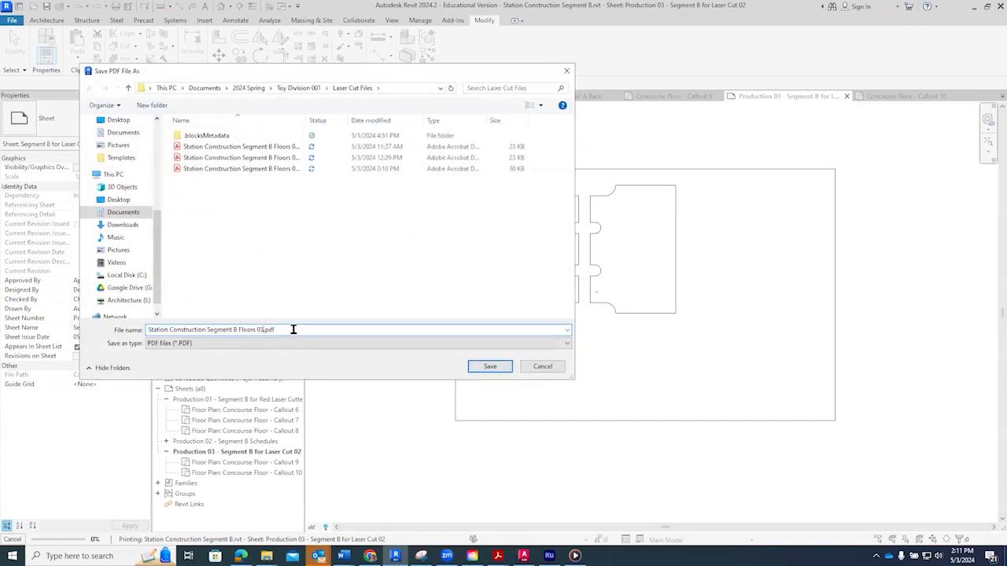
{"action": "type", "text": "4"}
{"action": "left_click", "coordinate": [495, 367]}
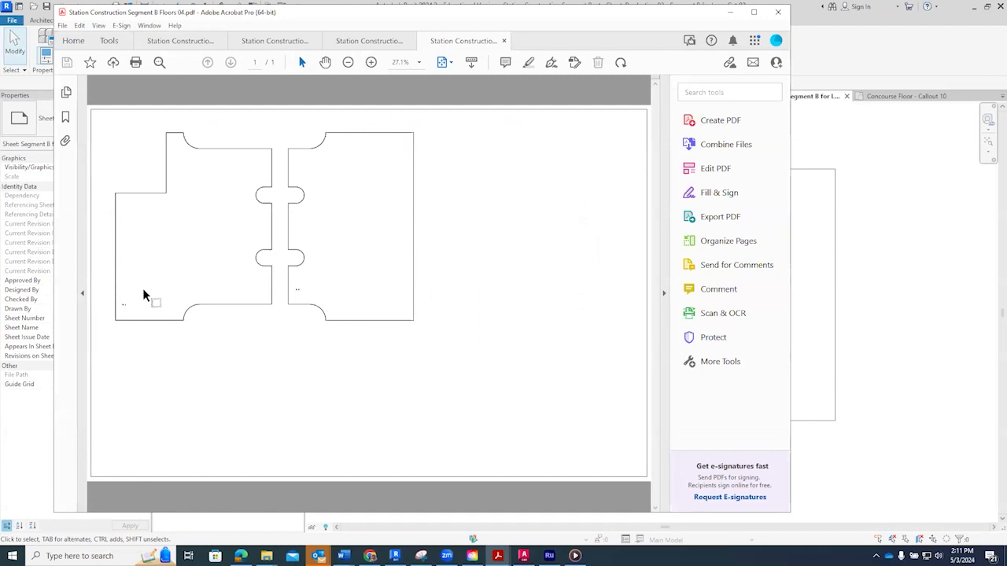
Inspect the floor outlines and piece tags in the printed PDF up close
{"action": "left_click", "coordinate": [372, 62]}
{"action": "left_click", "coordinate": [372, 62]}
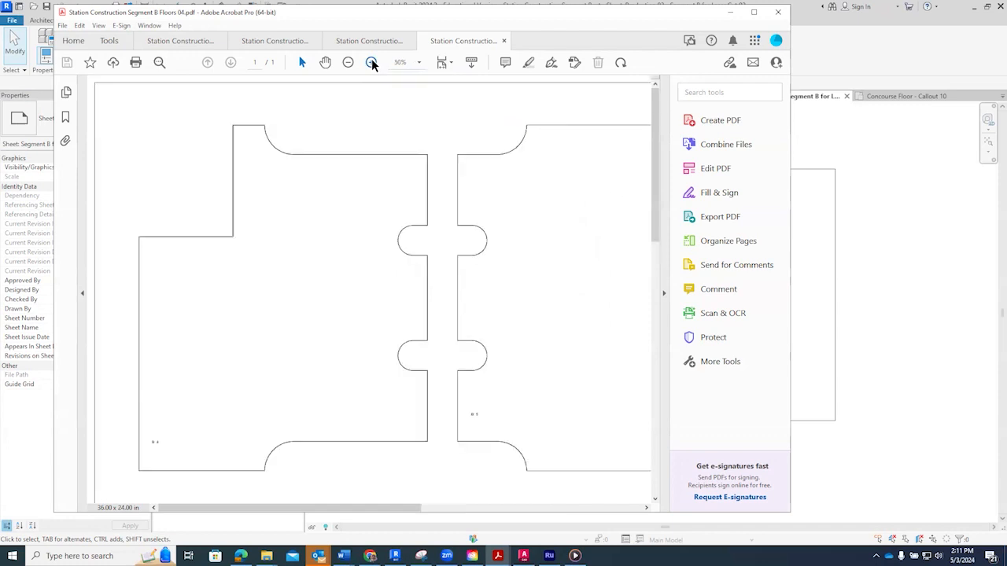
{"action": "left_click", "coordinate": [372, 62]}
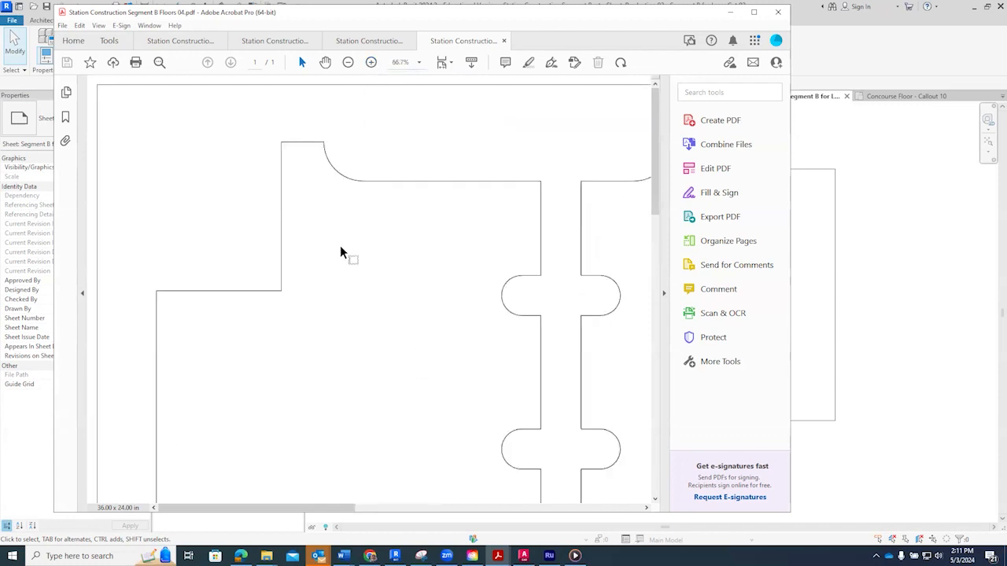
{"action": "scroll", "coordinate": [340, 292], "scroll_direction": "down", "scroll_amount": 3}
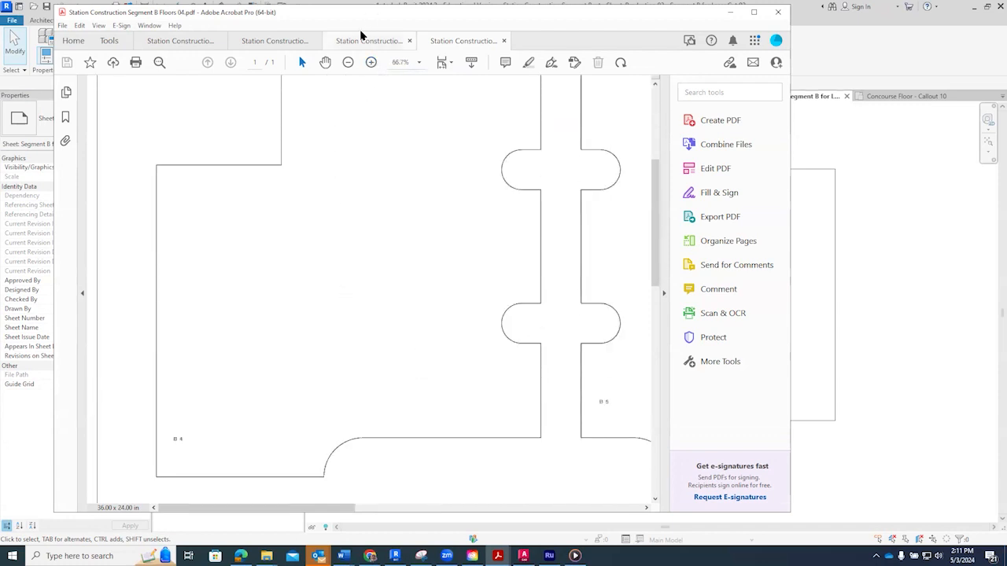
{"action": "left_click", "coordinate": [348, 62]}
{"action": "left_click", "coordinate": [347, 62]}
{"action": "left_click", "coordinate": [348, 62]}
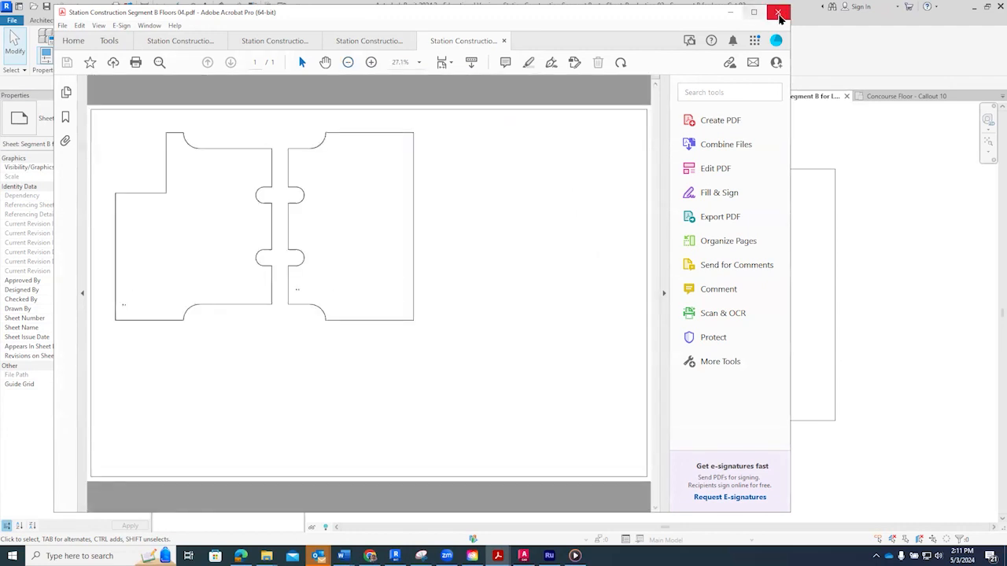
Close the Segment B Floors 04 and 03 PDFs and minimise the Acrobat and Revit windows
{"action": "left_click", "coordinate": [504, 41]}
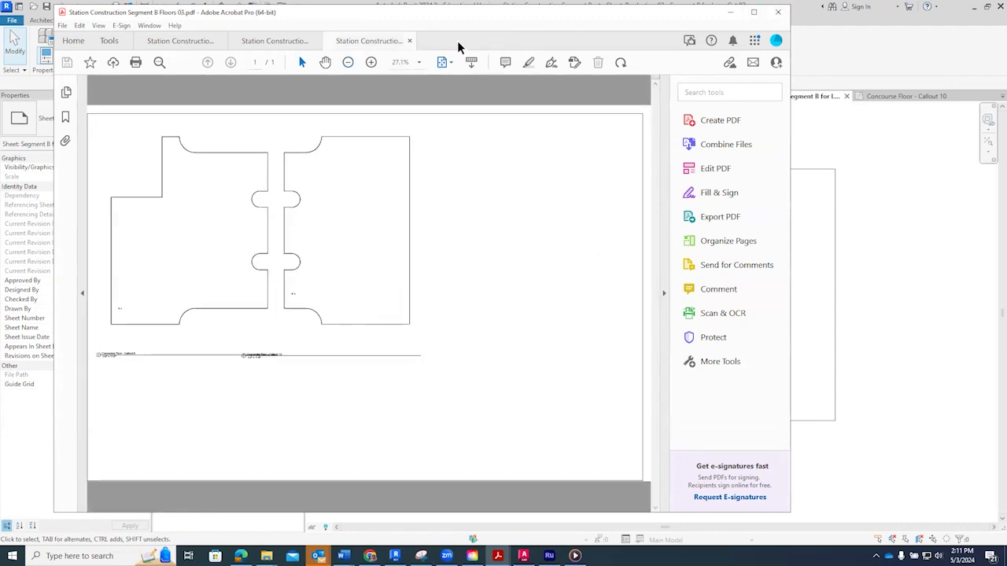
{"action": "left_click", "coordinate": [409, 41]}
{"action": "left_click", "coordinate": [730, 12]}
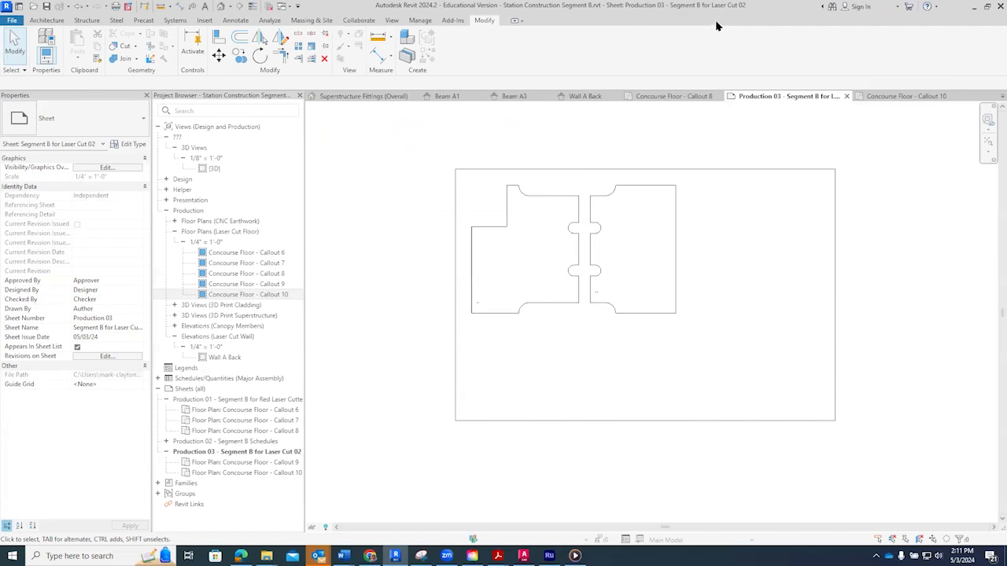
{"action": "left_click", "coordinate": [976, 11]}
{"action": "left_click", "coordinate": [975, 8]}
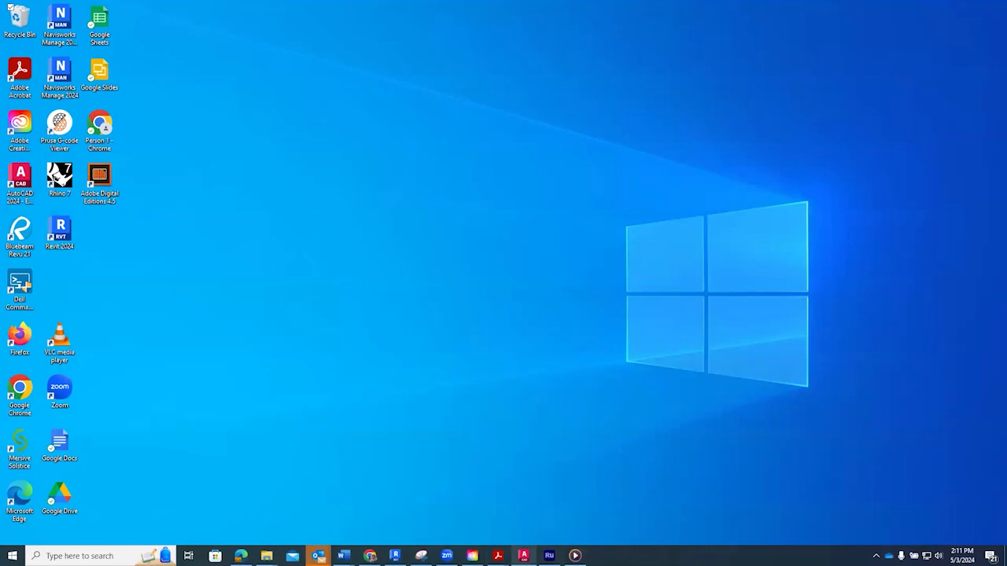
Switch to AutoCAD and close the Segment A floors copy drawing
{"action": "left_click", "coordinate": [523, 555]}
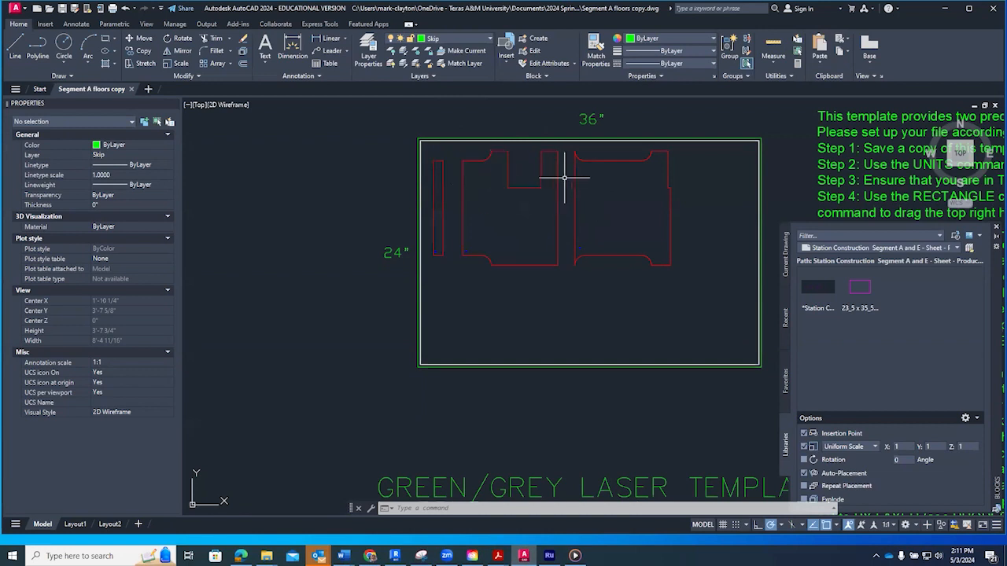
{"action": "left_click", "coordinate": [15, 10]}
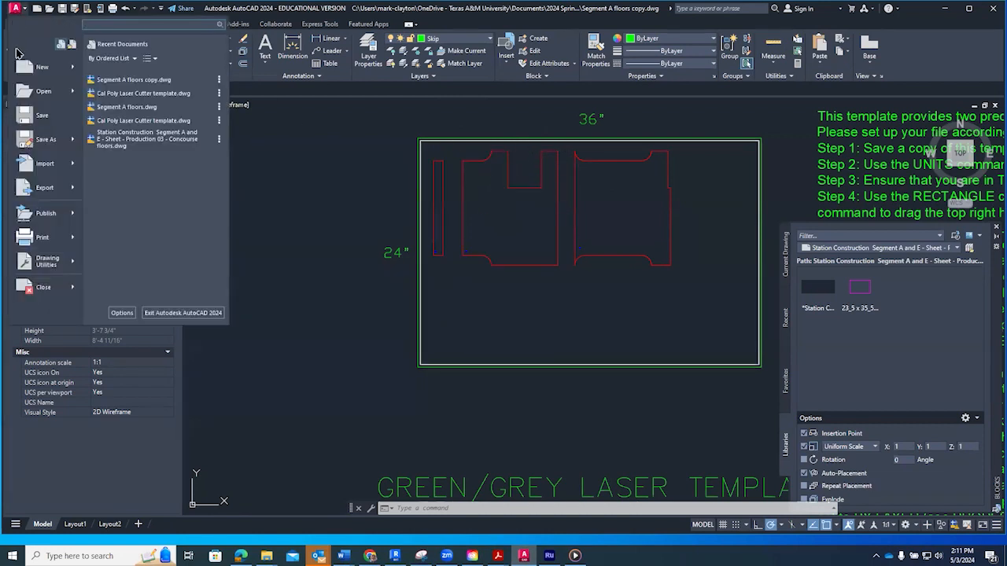
{"action": "left_click", "coordinate": [44, 287]}
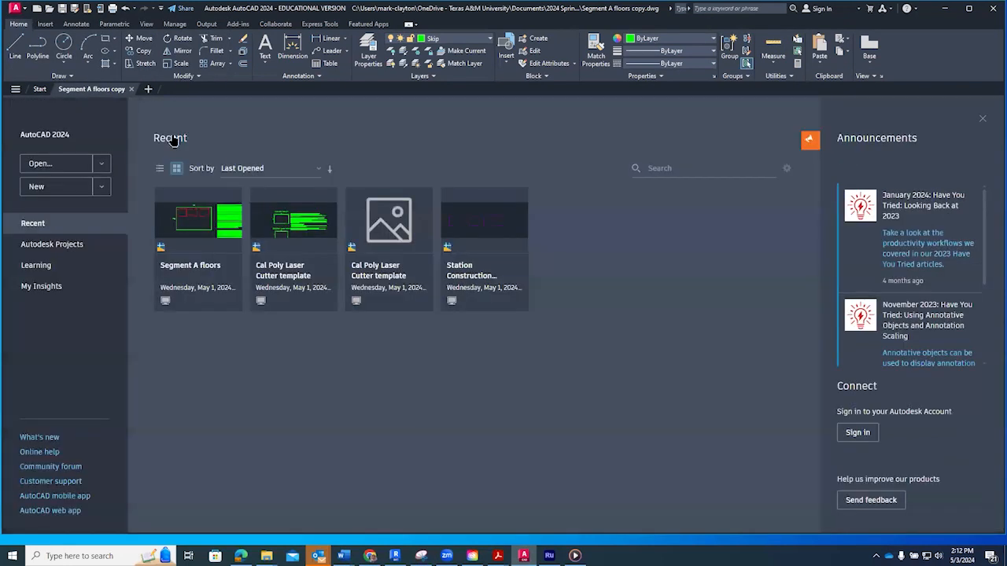
Open the recent Cal Poly Laser Cutter template drawing despite its non-Autodesk origin and look over its instructions
{"action": "left_click", "coordinate": [291, 268]}
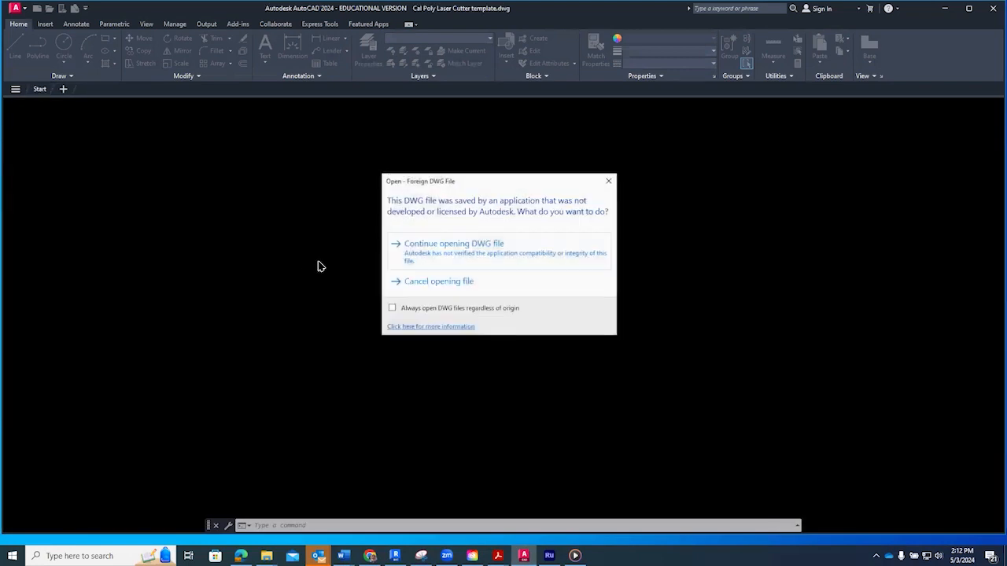
{"action": "left_click", "coordinate": [467, 260]}
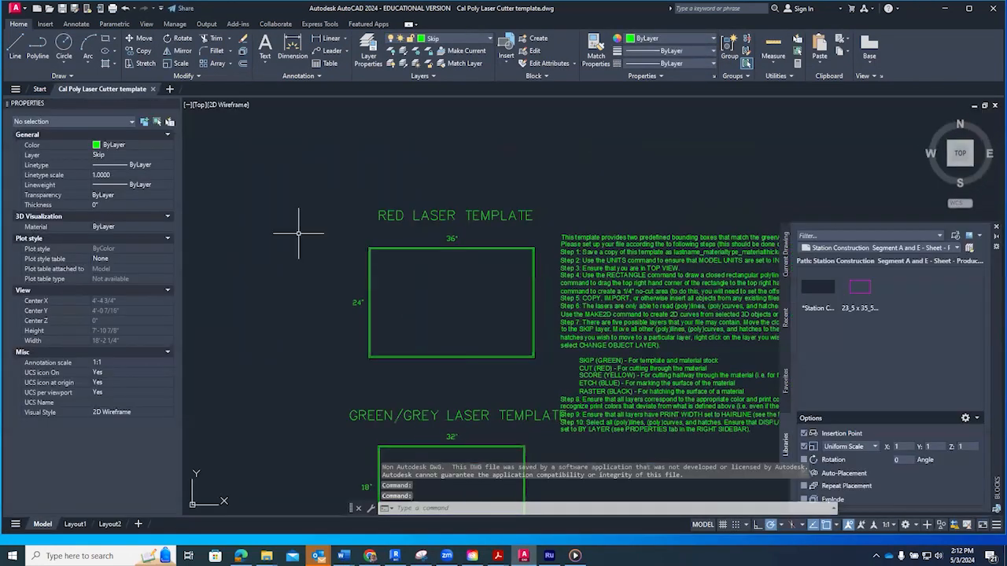
{"action": "scroll", "coordinate": [700, 297], "scroll_direction": "up", "scroll_amount": 5}
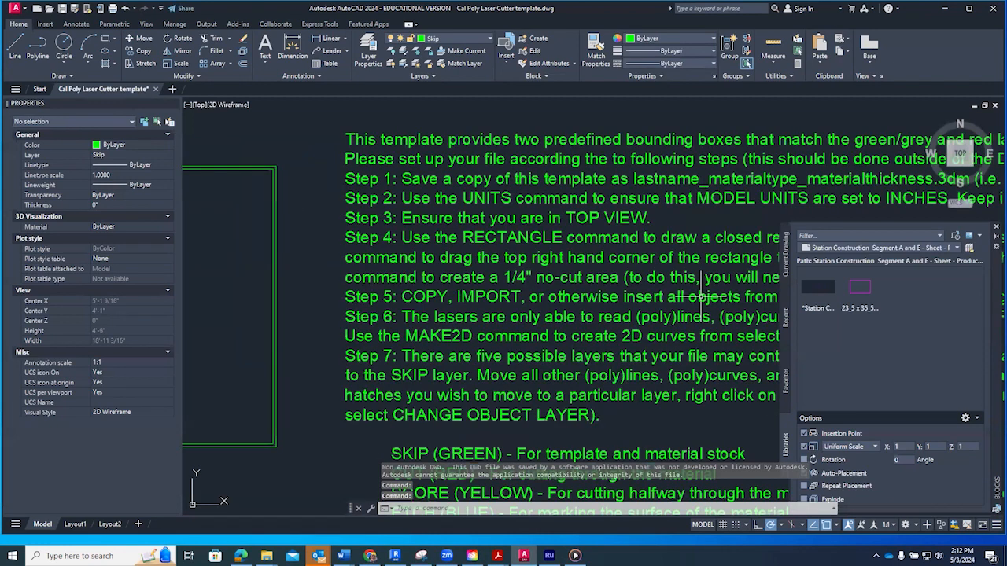
{"action": "scroll", "coordinate": [700, 297], "scroll_direction": "down", "scroll_amount": 4}
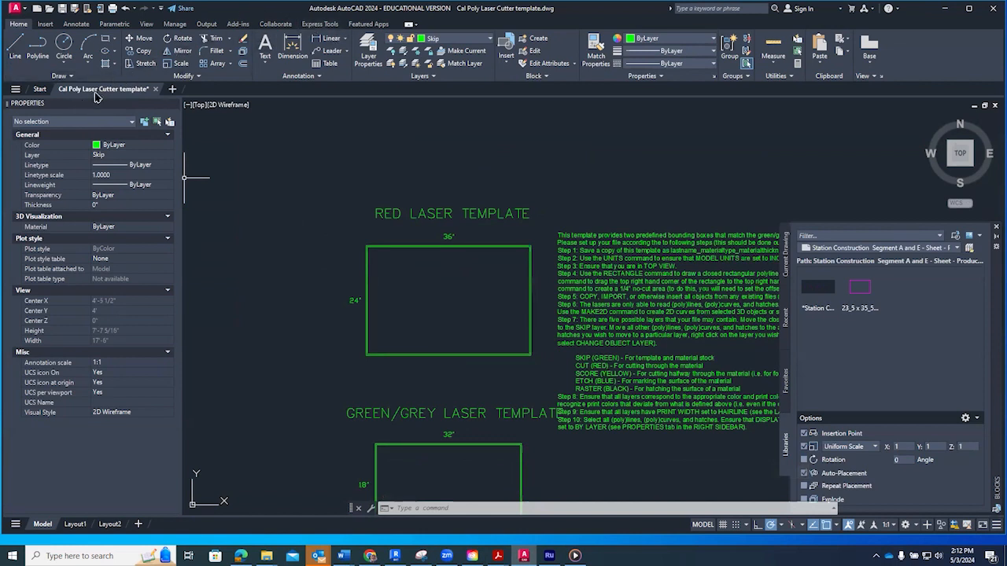
Start a PDF import into the template drawing and choose the file Station Construction Segment B Floors 04.pdf
{"action": "mouse_move", "coordinate": [91, 99]}
{"action": "left_click", "coordinate": [147, 24]}
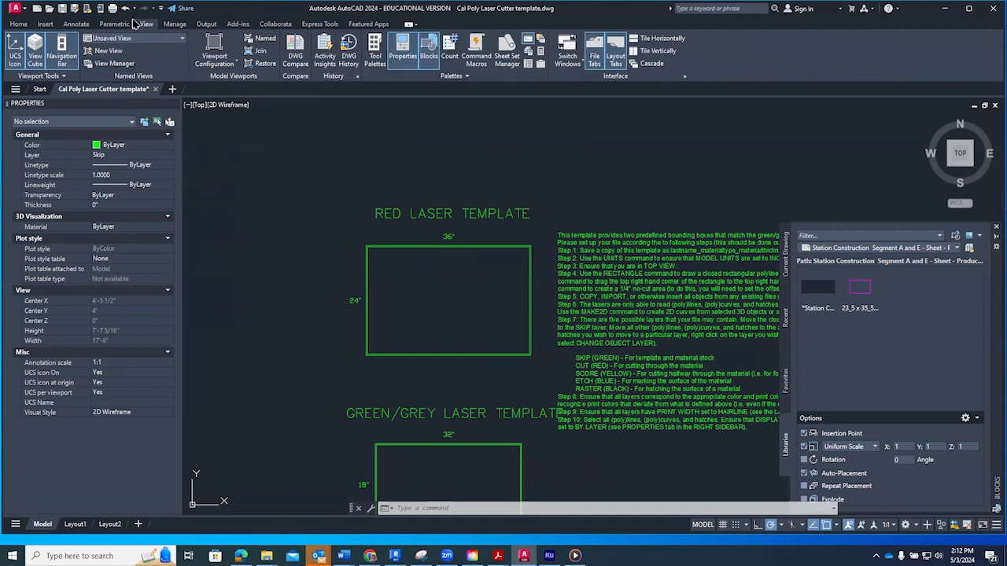
{"action": "left_click", "coordinate": [45, 24]}
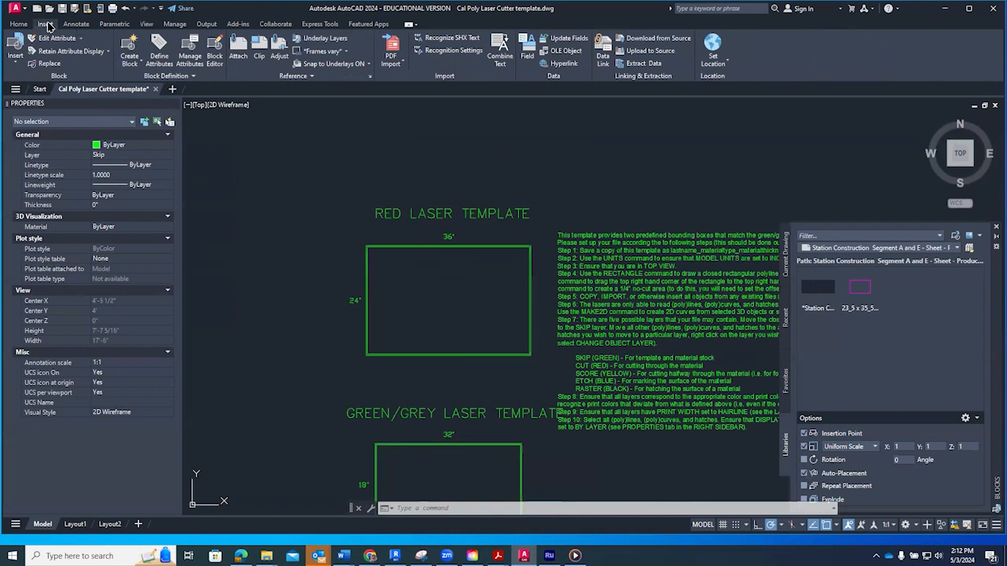
{"action": "left_click", "coordinate": [396, 47]}
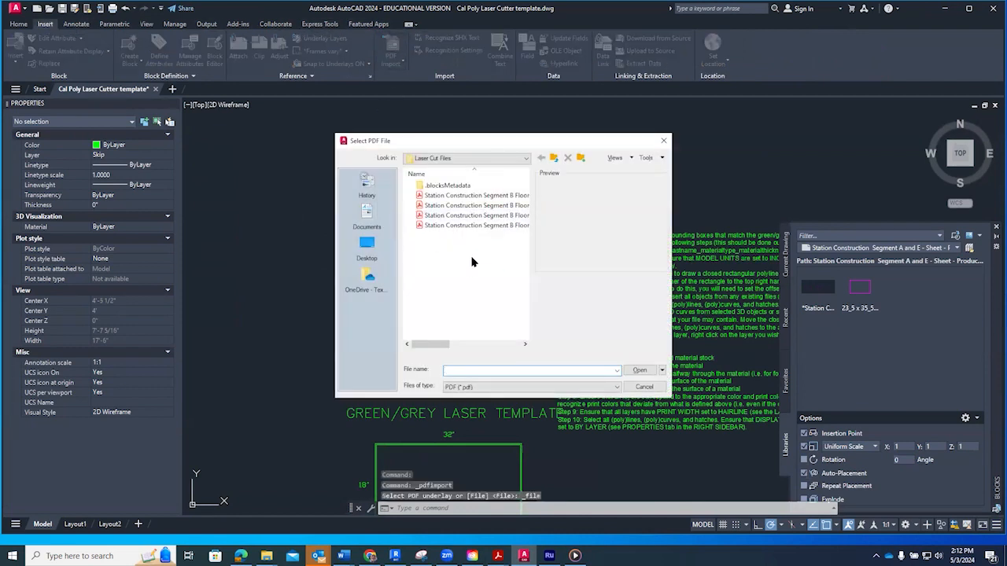
{"action": "left_click", "coordinate": [475, 226]}
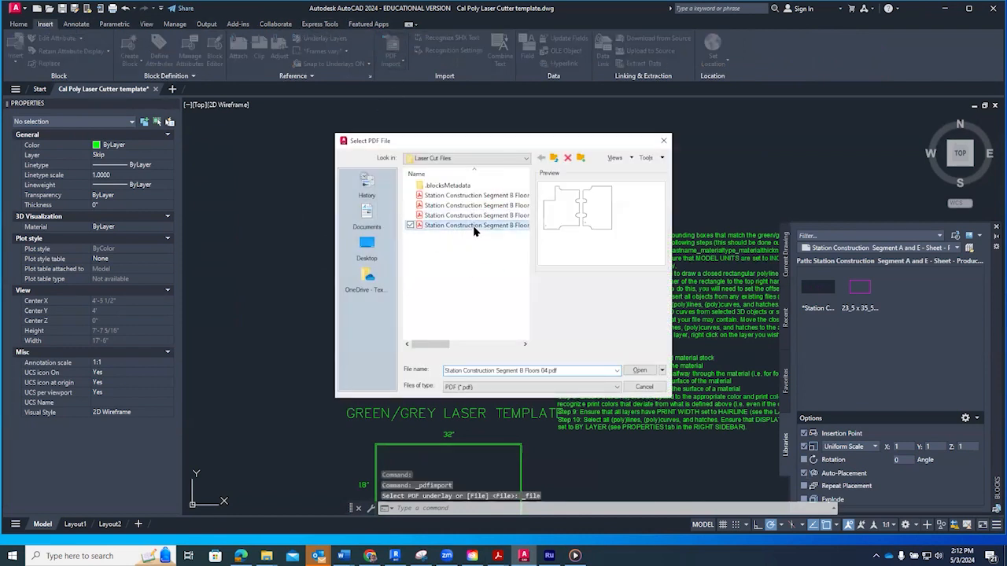
{"action": "left_click", "coordinate": [640, 370]}
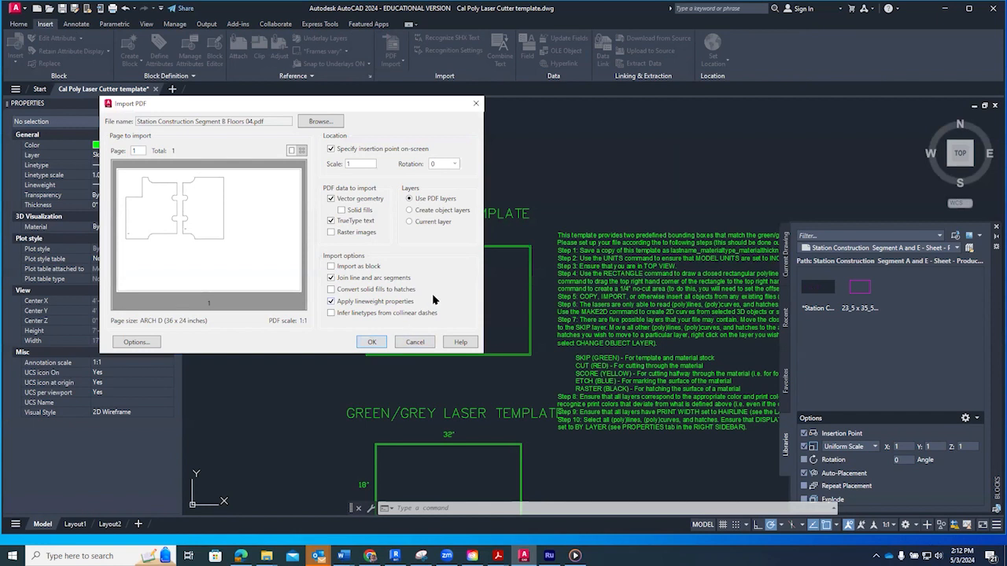
Import the PDF onto the current layer, inserting it at the lower-left corner of the red laser template's rectangle
{"action": "left_click", "coordinate": [408, 221]}
{"action": "left_click", "coordinate": [374, 342]}
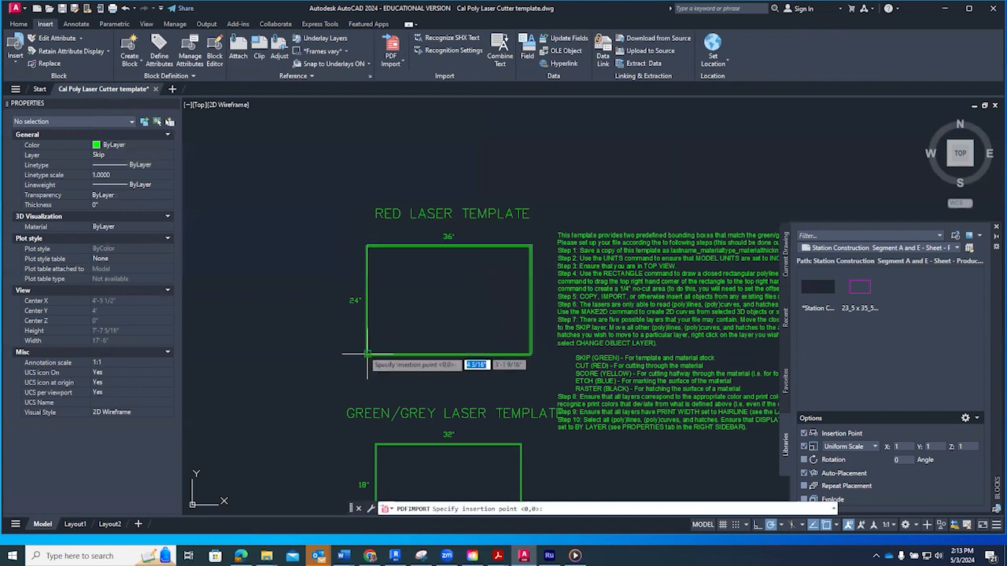
{"action": "scroll", "coordinate": [366, 353], "scroll_direction": "up", "scroll_amount": 4}
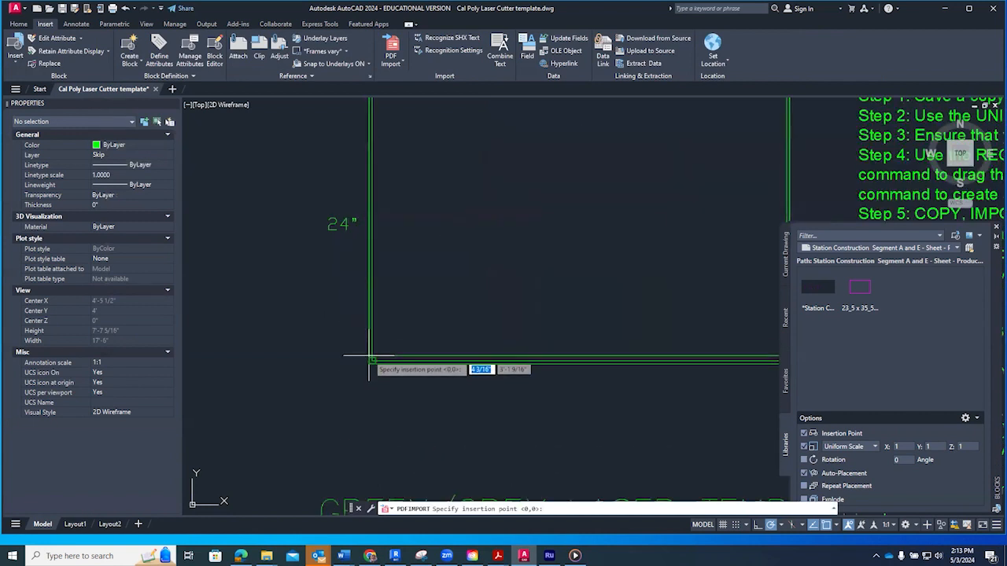
{"action": "middle_click_drag", "start_coordinate": [371, 362], "coordinate": [306, 382]}
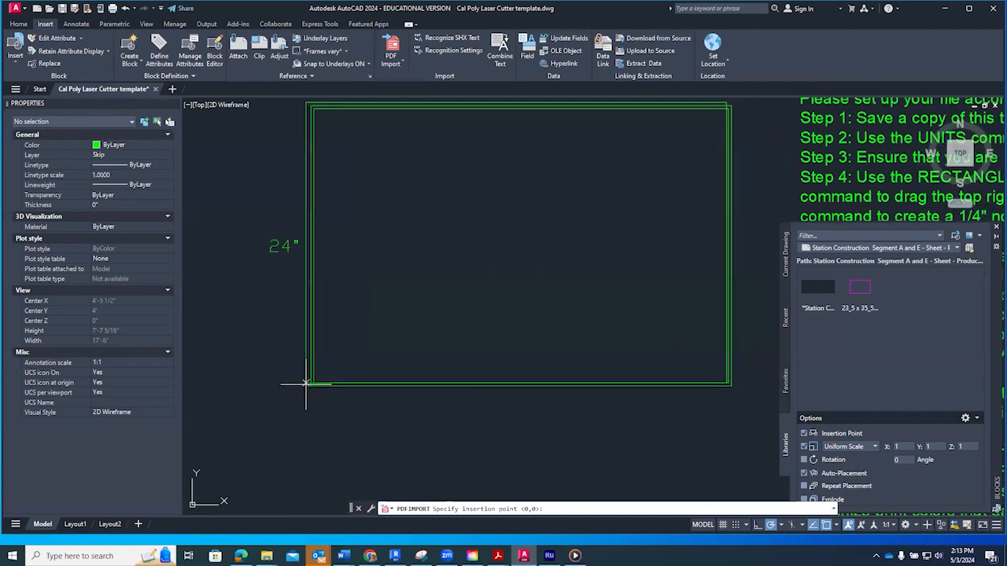
{"action": "left_click", "coordinate": [312, 385]}
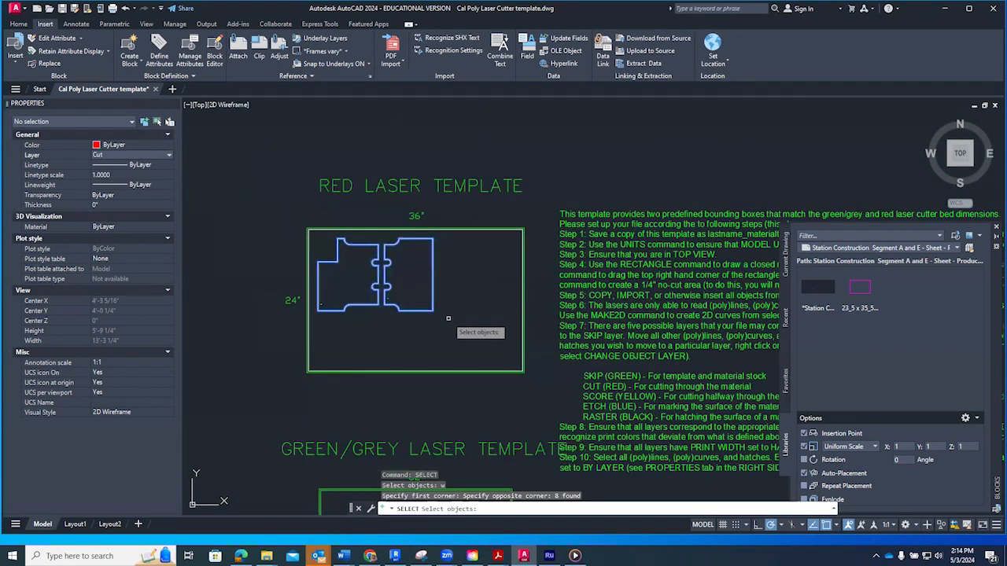
Set the colour of all the imported floor outlines and labels to ByLayer and deselect them
{"action": "key", "text": "Return"}
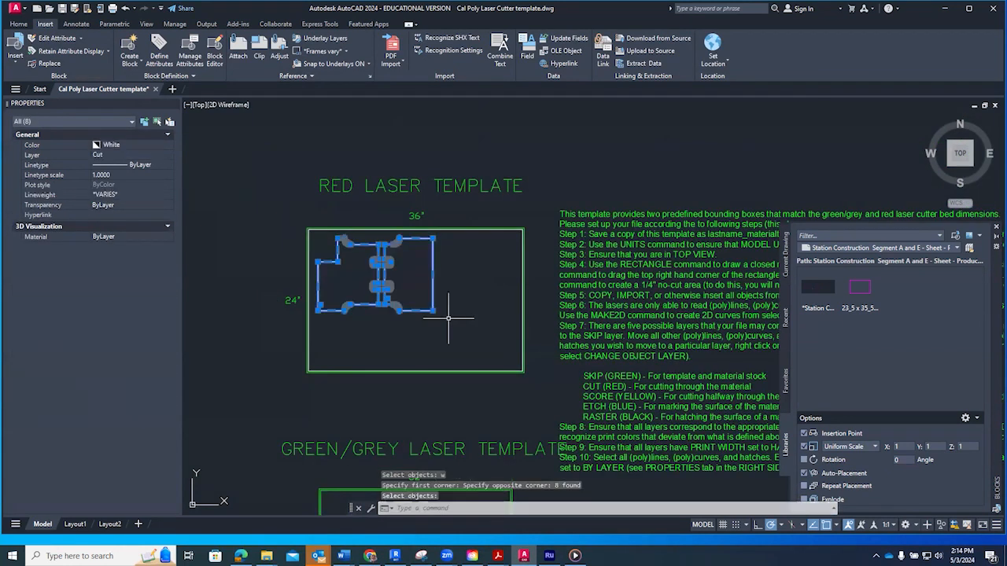
{"action": "left_click", "coordinate": [168, 148]}
{"action": "left_click", "coordinate": [168, 145]}
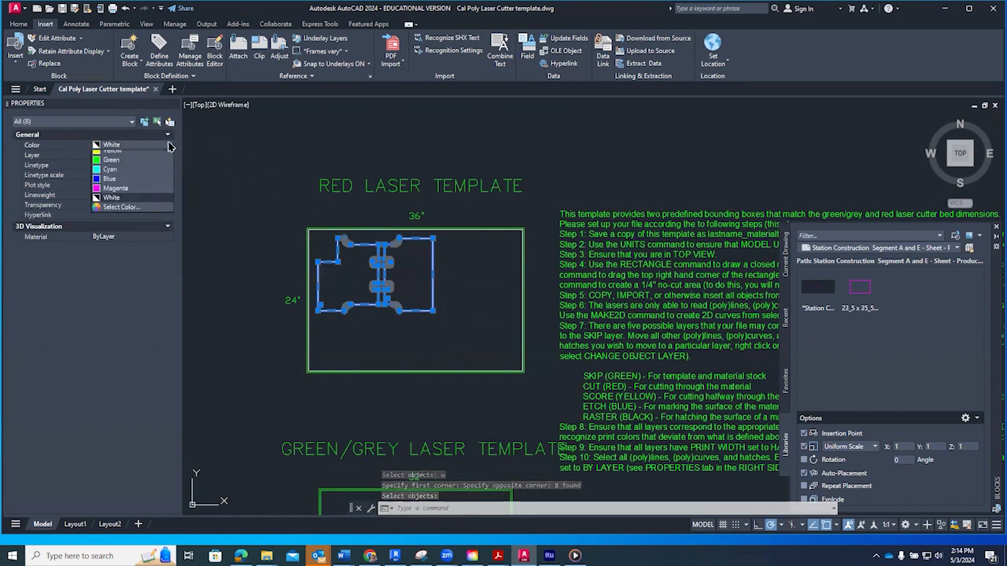
{"action": "left_click", "coordinate": [151, 155]}
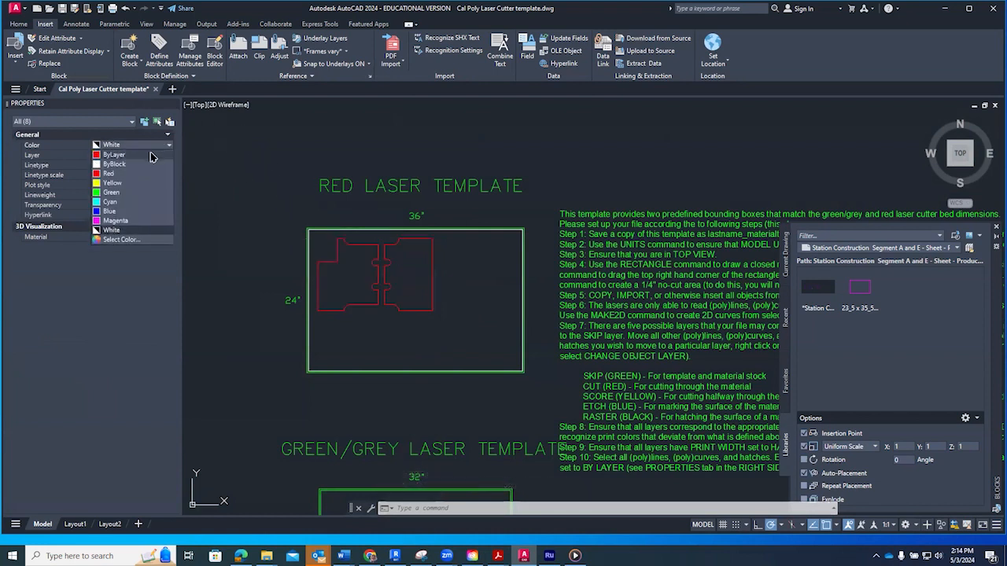
{"action": "left_click", "coordinate": [152, 155]}
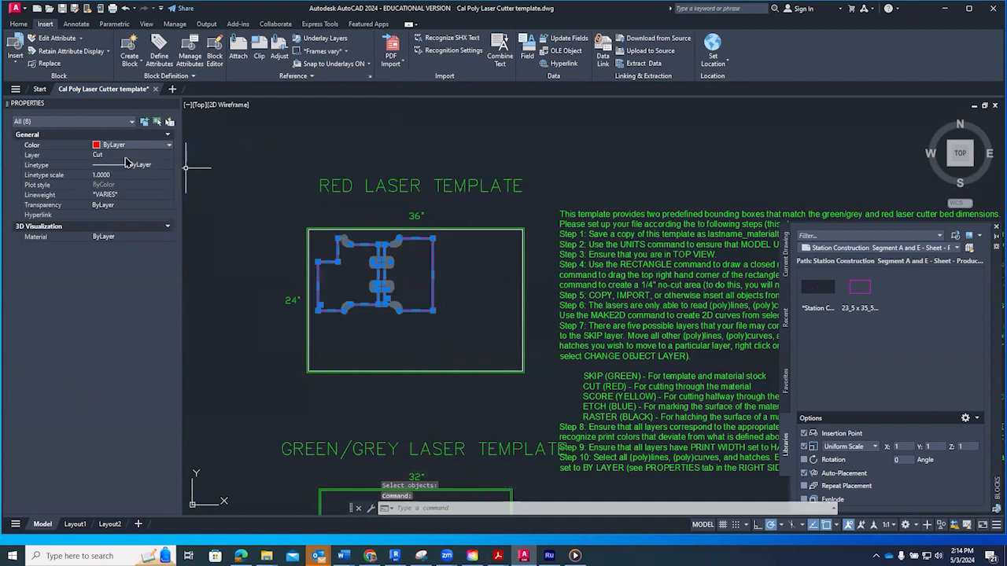
{"action": "key", "text": "Escape"}
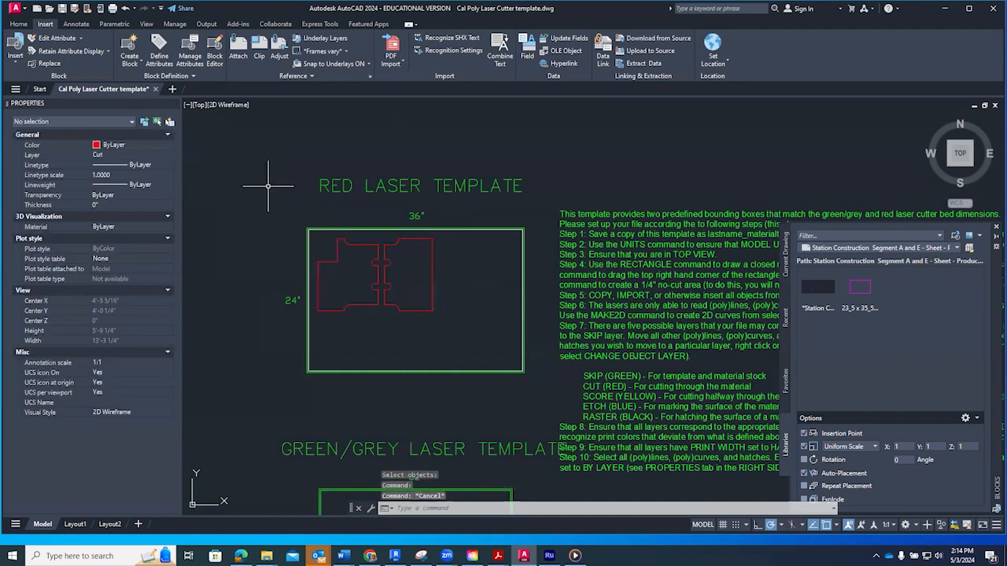
Select the text tags inside both floor pieces and move them to the Etch layer
{"action": "scroll", "coordinate": [324, 293], "scroll_direction": "up", "scroll_amount": 8}
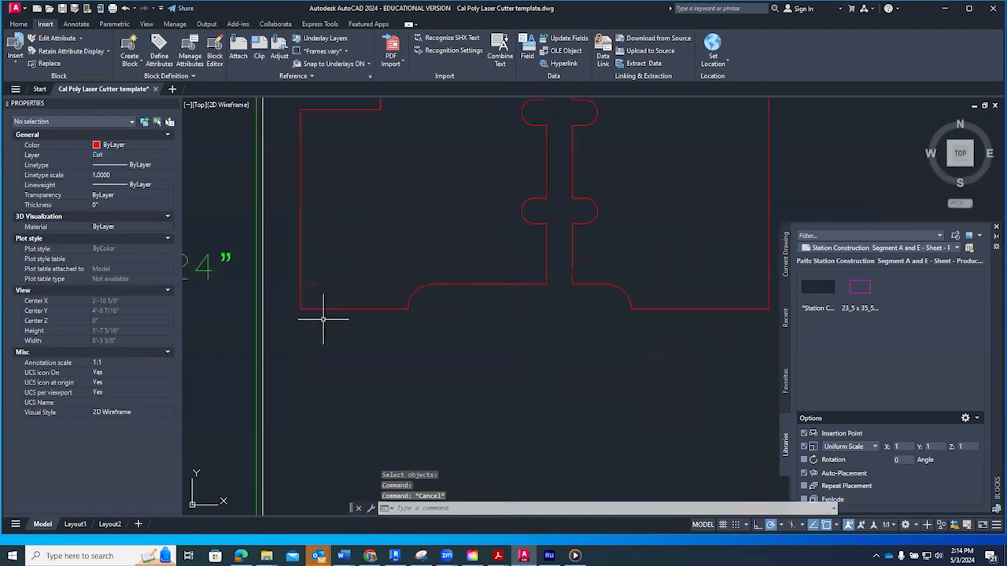
{"action": "left_click", "coordinate": [327, 255]}
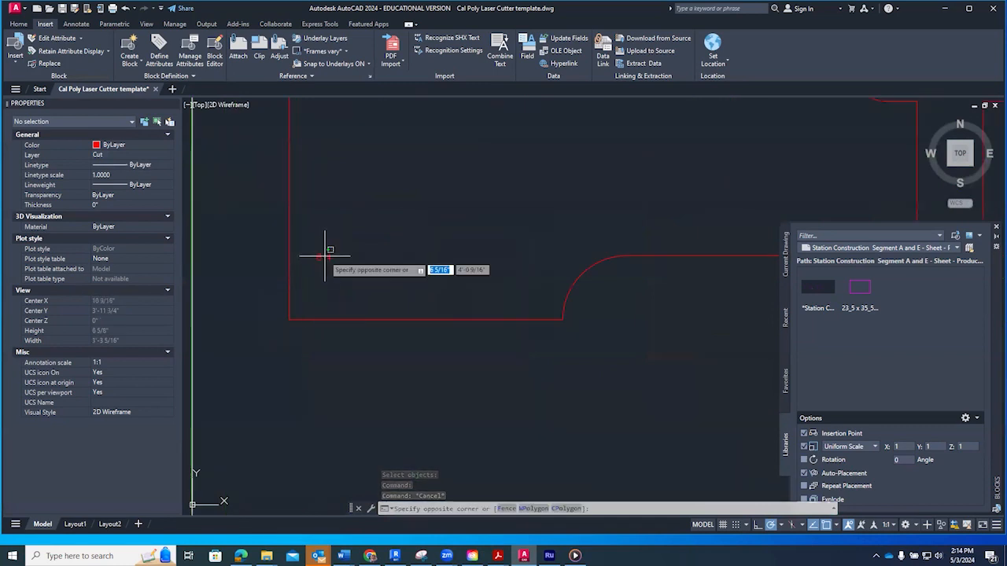
{"action": "left_click", "coordinate": [366, 238]}
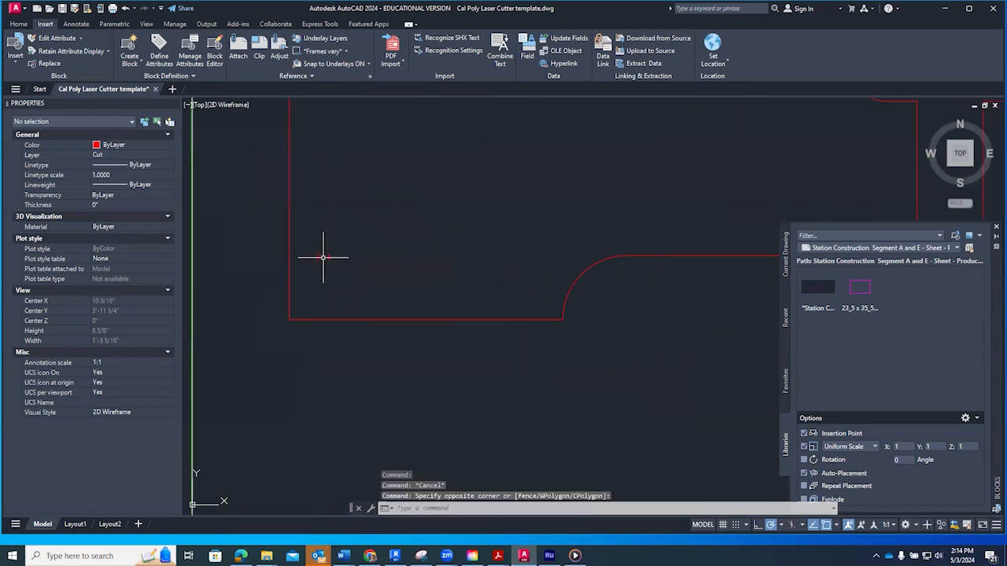
{"action": "left_click", "coordinate": [322, 257]}
{"action": "scroll", "coordinate": [374, 250], "scroll_direction": "down", "scroll_amount": 4}
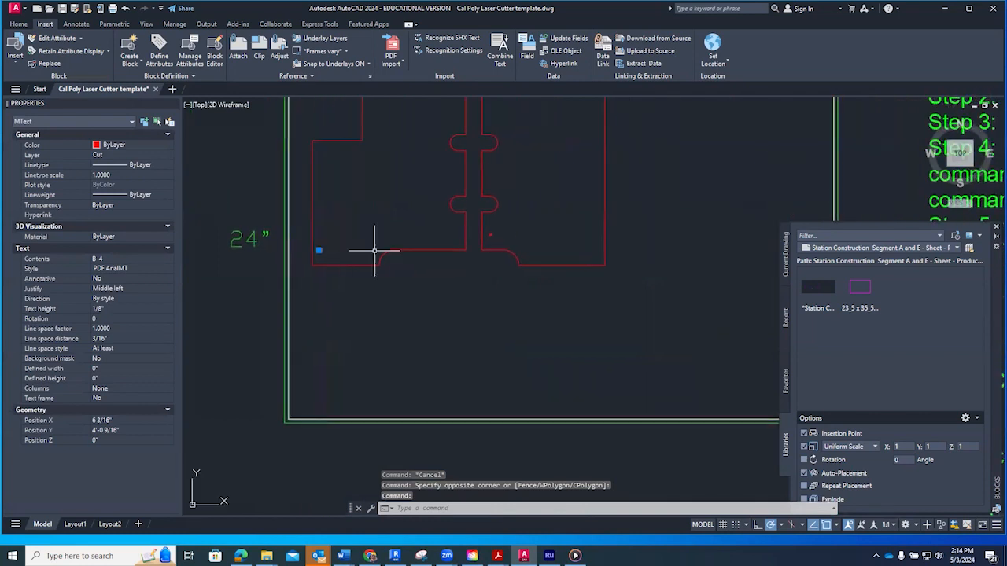
{"action": "scroll", "coordinate": [491, 235], "scroll_direction": "up", "scroll_amount": 5}
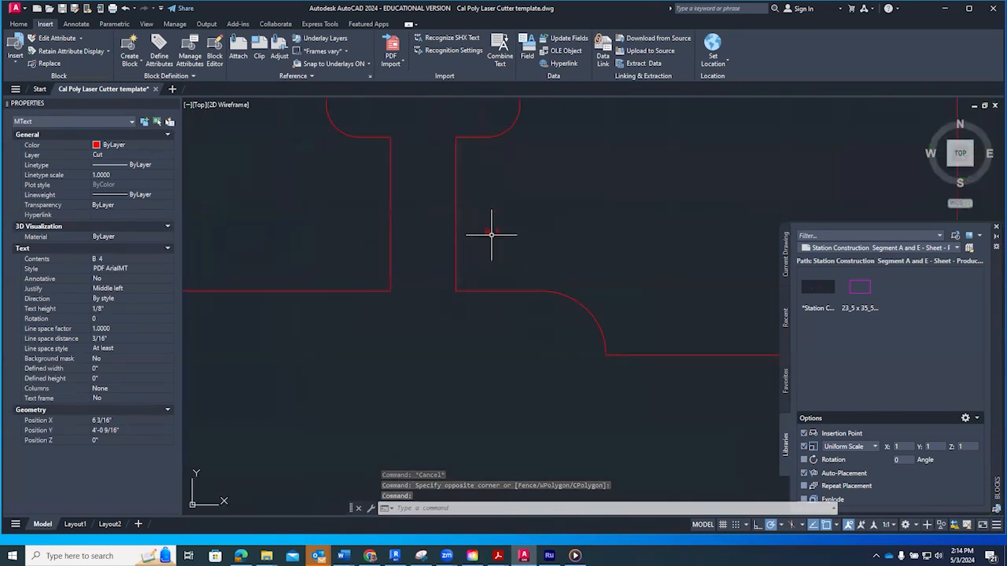
{"action": "left_click", "coordinate": [491, 234]}
{"action": "scroll", "coordinate": [322, 234], "scroll_direction": "down", "scroll_amount": 5}
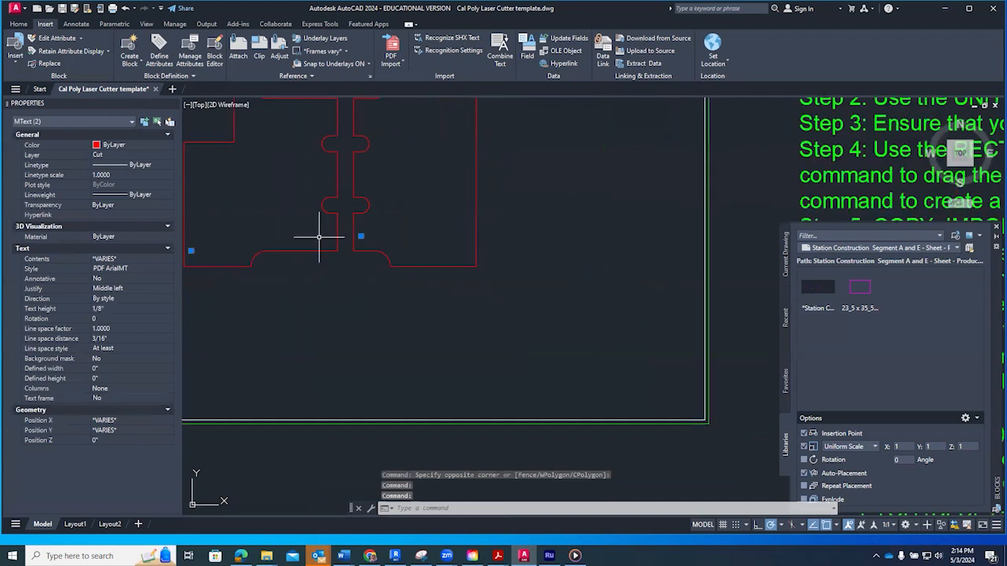
{"action": "scroll", "coordinate": [319, 236], "scroll_direction": "down", "scroll_amount": 3}
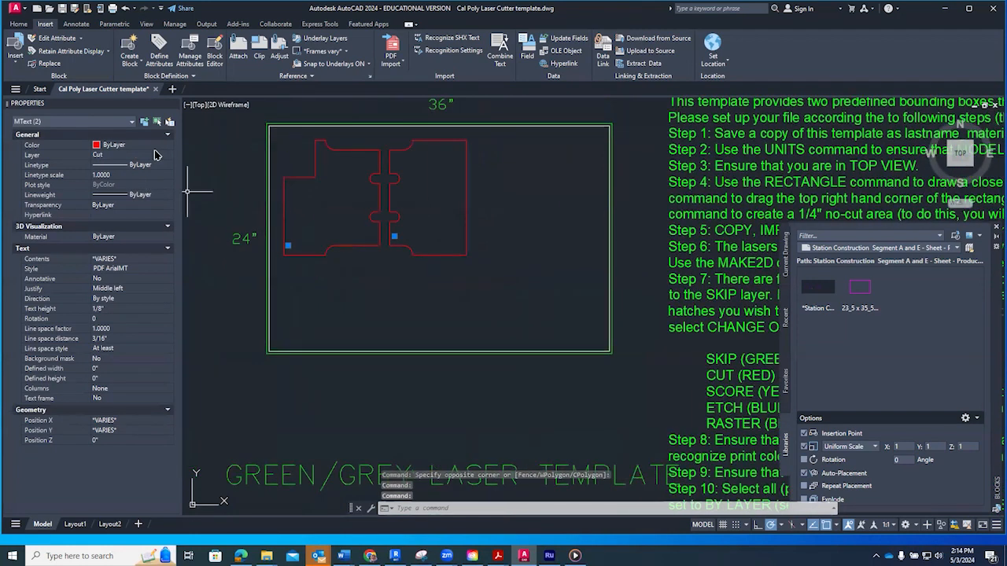
{"action": "left_click", "coordinate": [167, 155]}
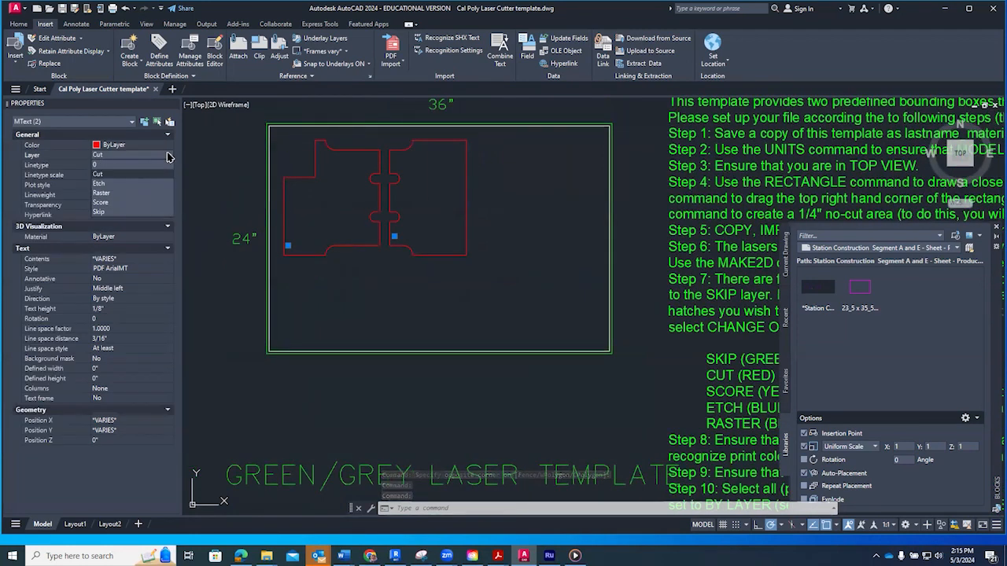
{"action": "left_click", "coordinate": [123, 183]}
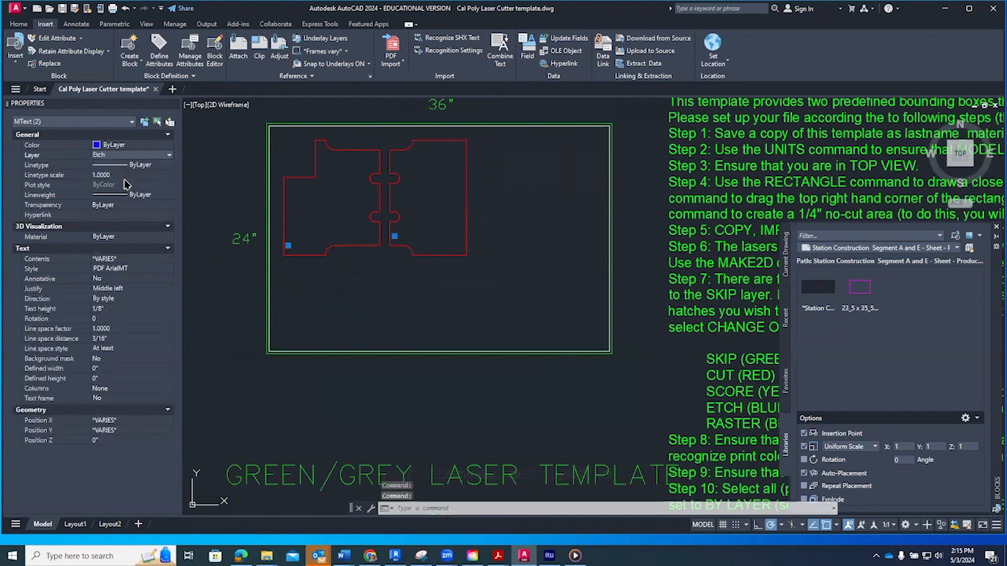
{"action": "key", "text": "Escape"}
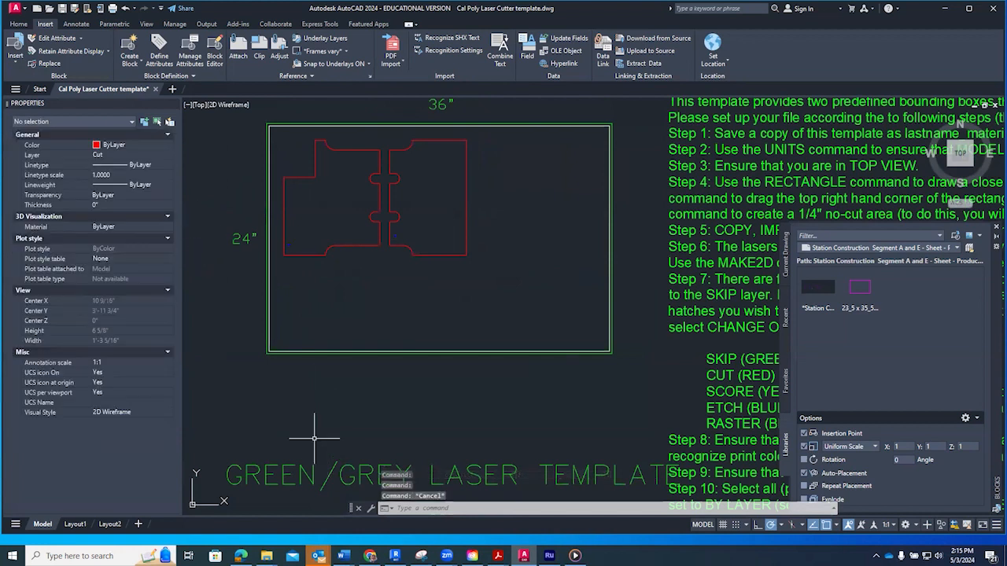
Check the etched tags, and save the drawing as Segment A floors copy.dwg in the Notes folder, replacing the existing file
{"action": "scroll", "coordinate": [291, 250], "scroll_direction": "up", "scroll_amount": 6}
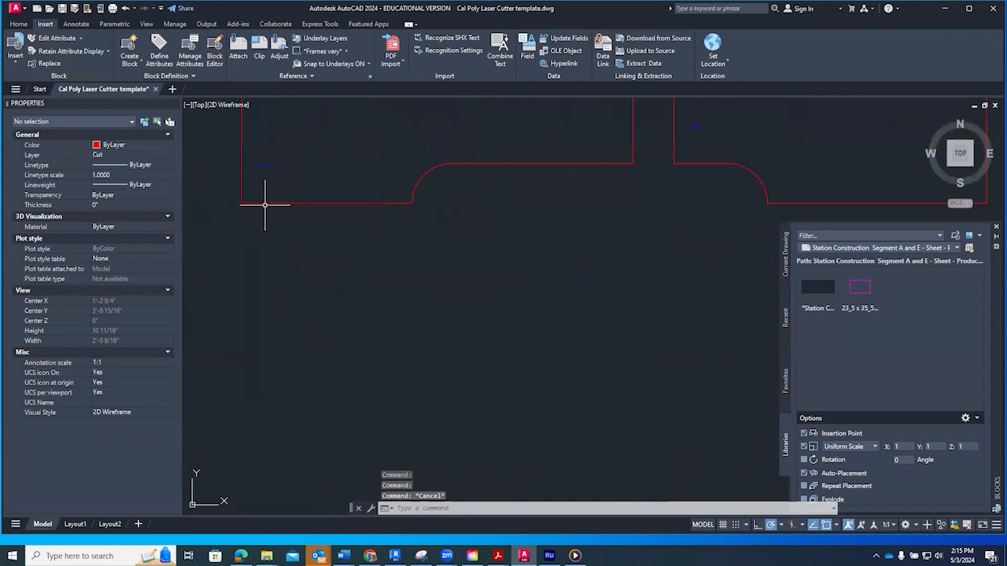
{"action": "scroll", "coordinate": [276, 182], "scroll_direction": "up", "scroll_amount": 2}
{"action": "scroll", "coordinate": [325, 202], "scroll_direction": "down", "scroll_amount": 8}
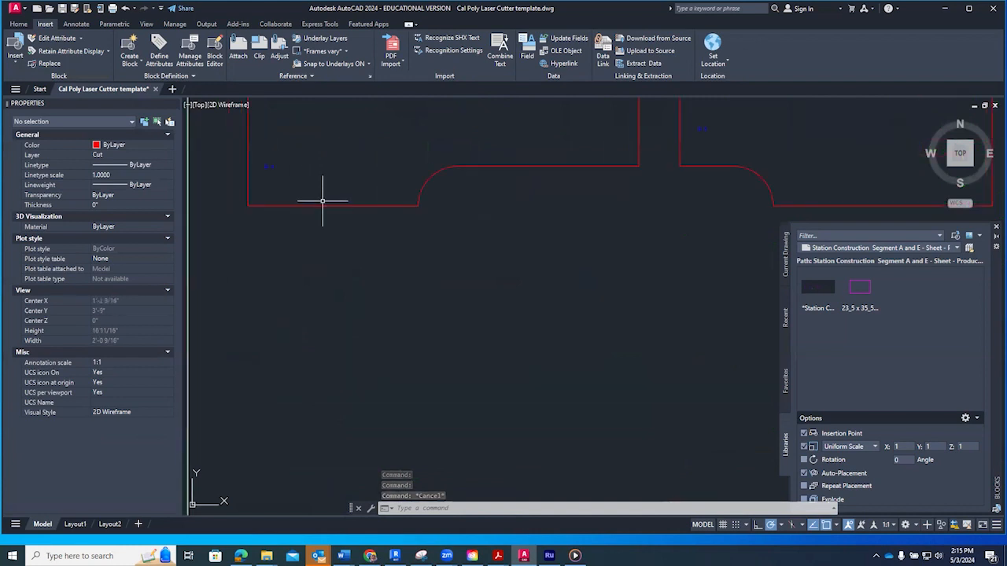
{"action": "mouse_move", "coordinate": [496, 232]}
{"action": "middle_mouse_down"}
{"action": "mouse_move", "coordinate": [401, 274]}
{"action": "mouse_move", "coordinate": [388, 267]}
{"action": "middle_mouse_up"}
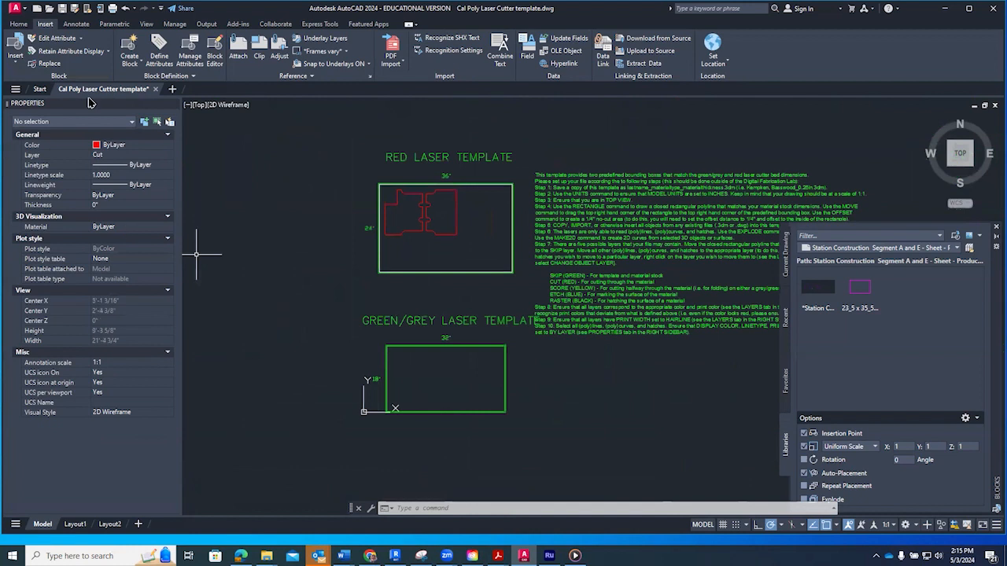
{"action": "left_click", "coordinate": [25, 7]}
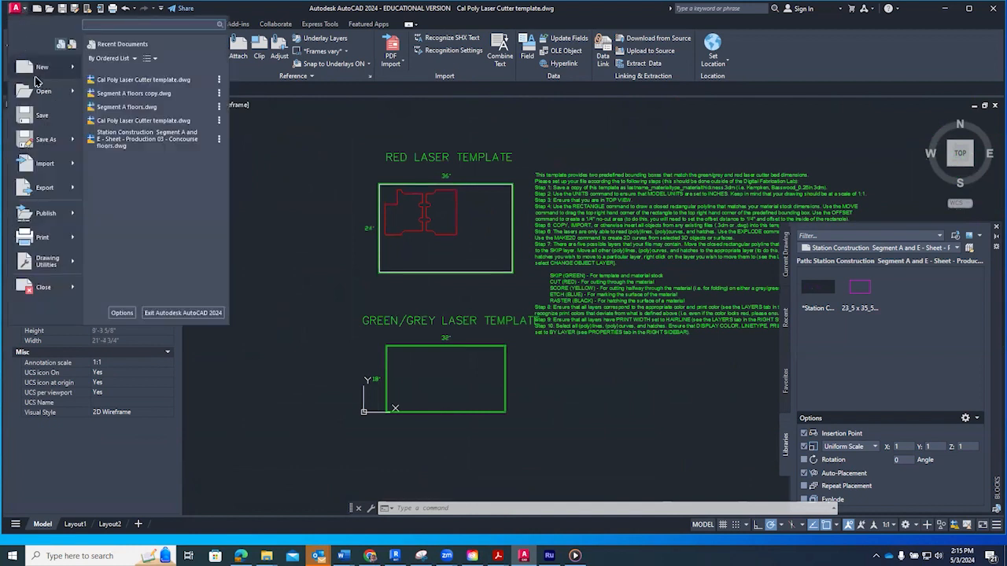
{"action": "mouse_move", "coordinate": [45, 140]}
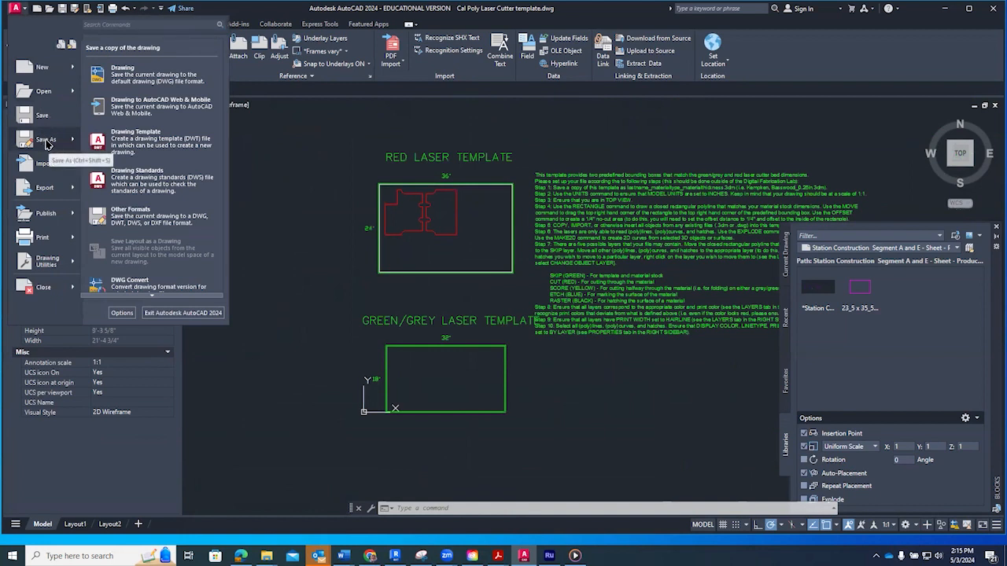
{"action": "left_click", "coordinate": [44, 140]}
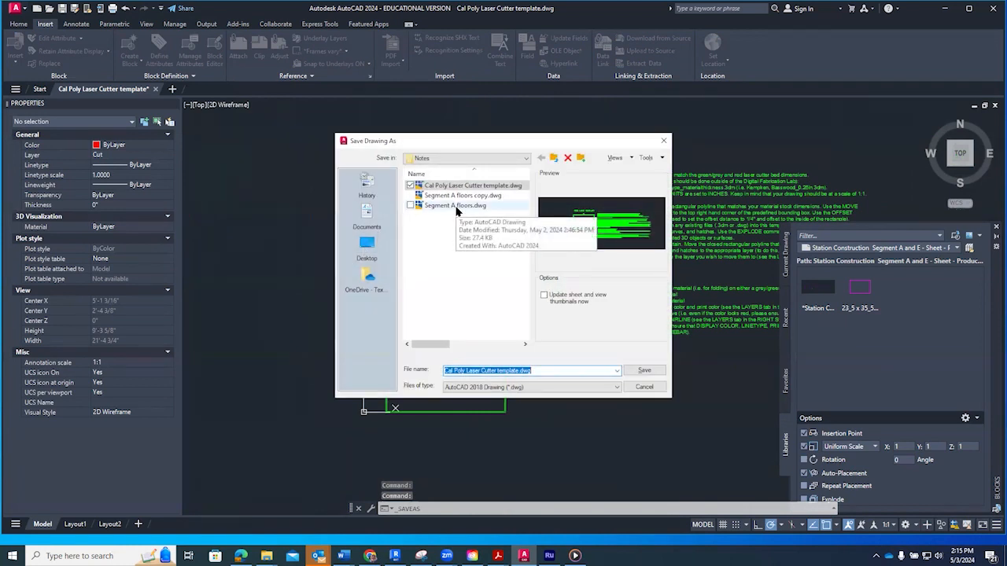
{"action": "left_click", "coordinate": [453, 196]}
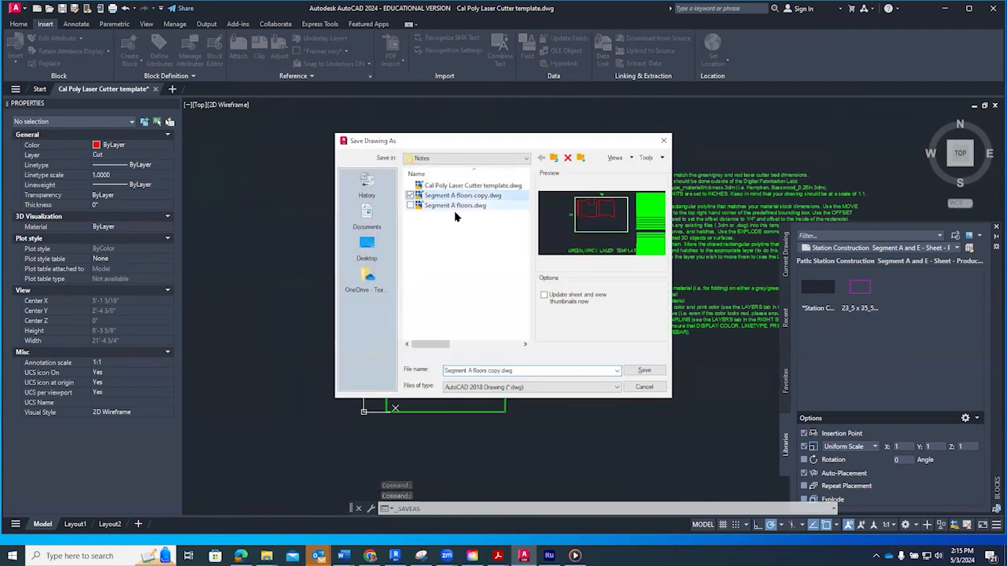
{"action": "left_click", "coordinate": [499, 370]}
{"action": "left_click", "coordinate": [500, 370]}
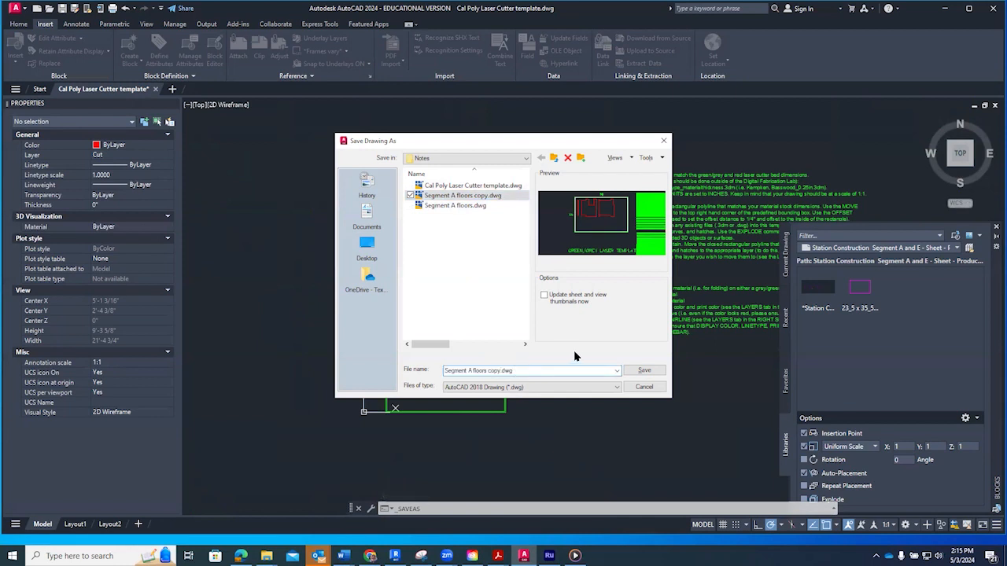
{"action": "left_click", "coordinate": [644, 371]}
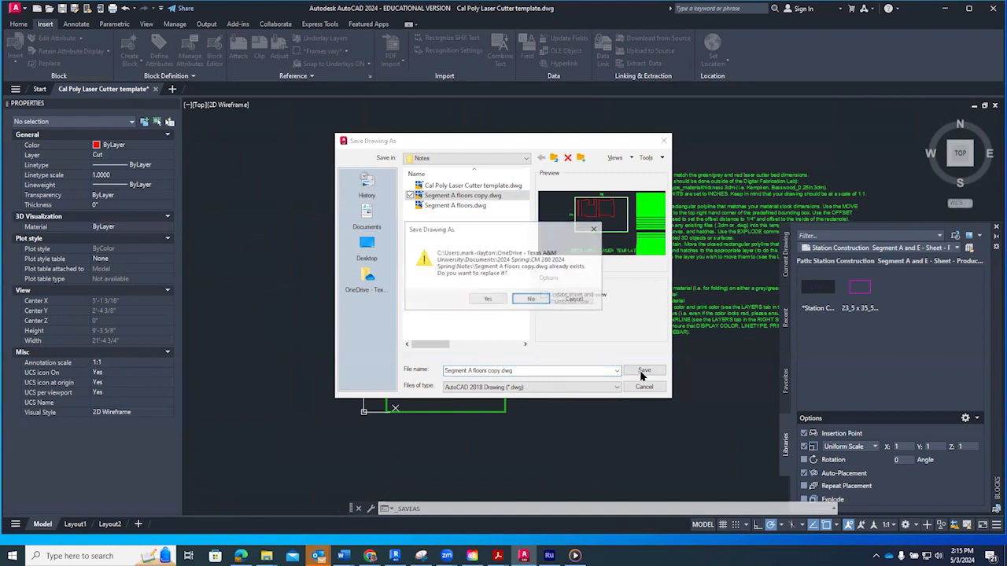
{"action": "left_click", "coordinate": [487, 301]}
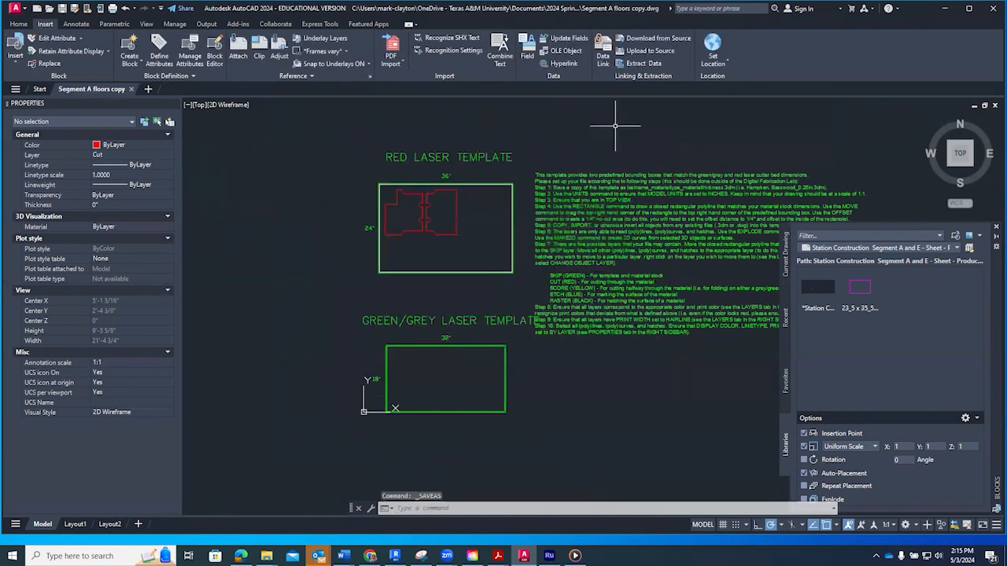